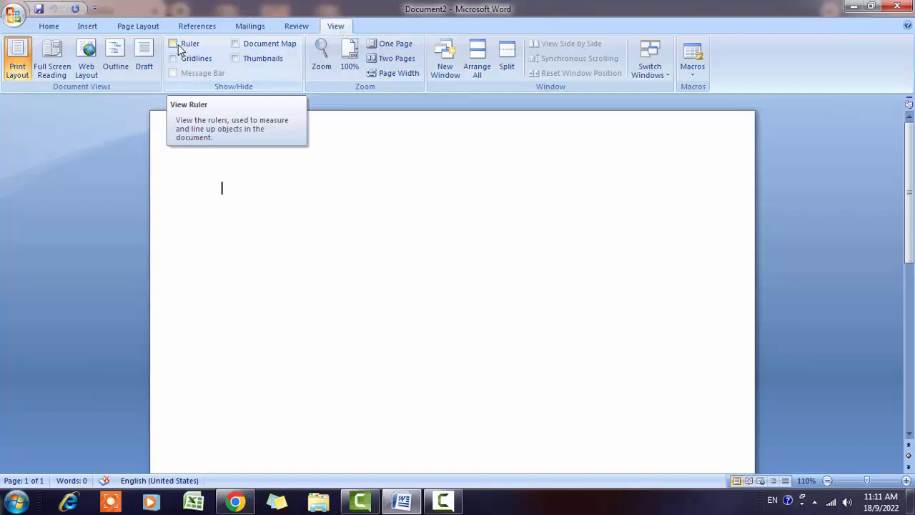
# - Turn on the Ruler in the View tab's Show/Hide group
pyautogui.click(177, 45)
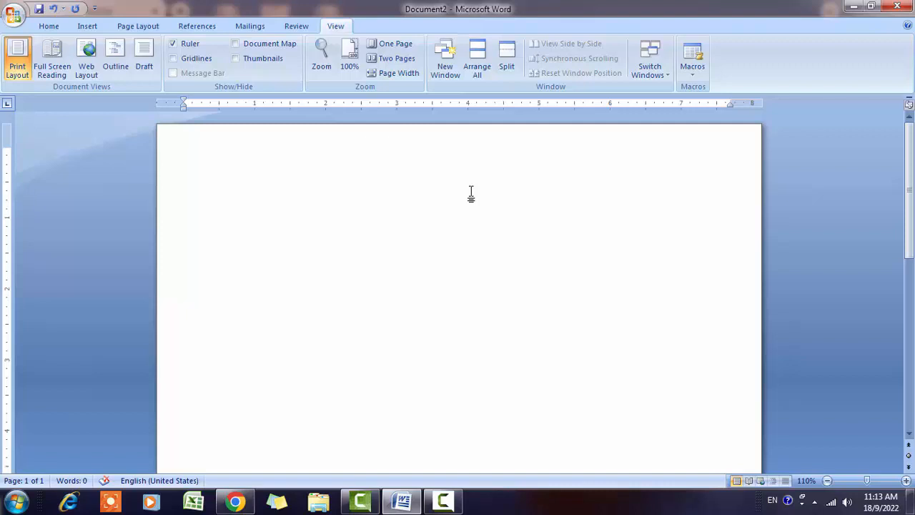
# - Type 'Curriculum Vitae' as a centred, bold, underlined 16 pt title, then start a new line
pyautogui.write('Curriculum Vitae')
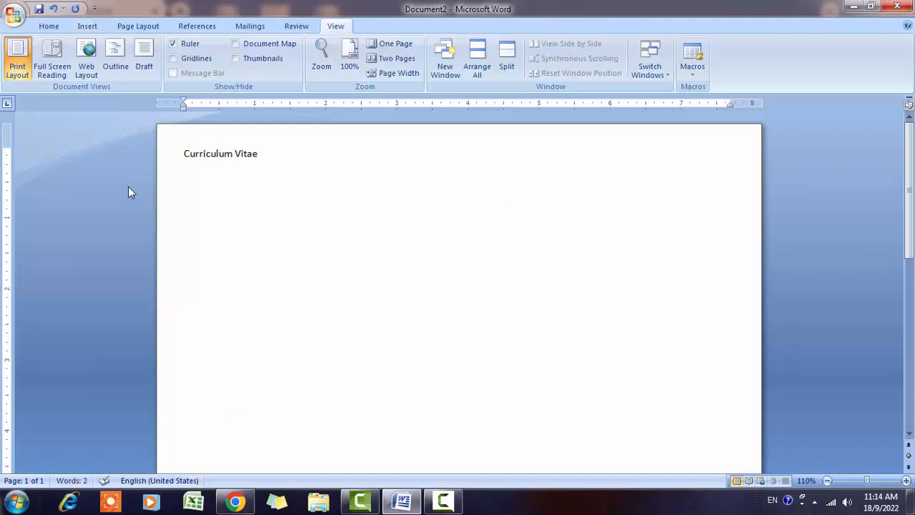
pyautogui.moveTo(183, 153); pyautogui.dragTo(271, 159)
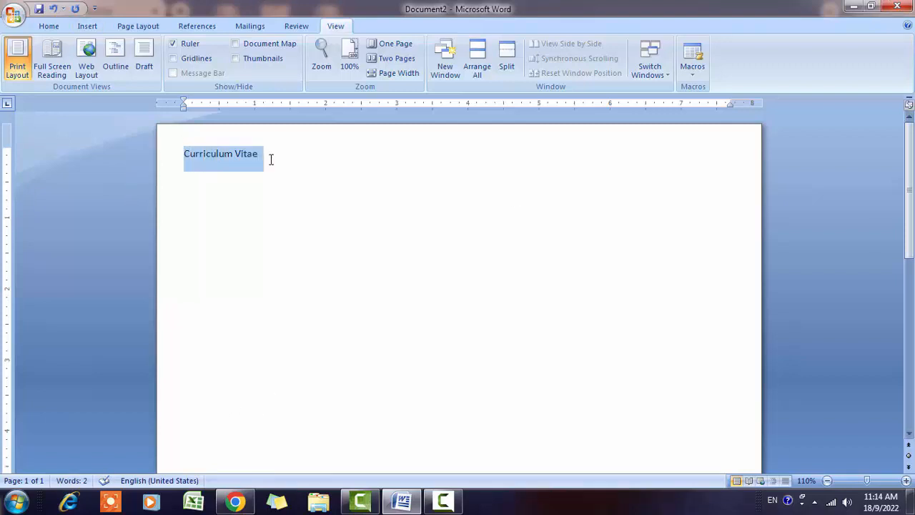
pyautogui.click(51, 27)
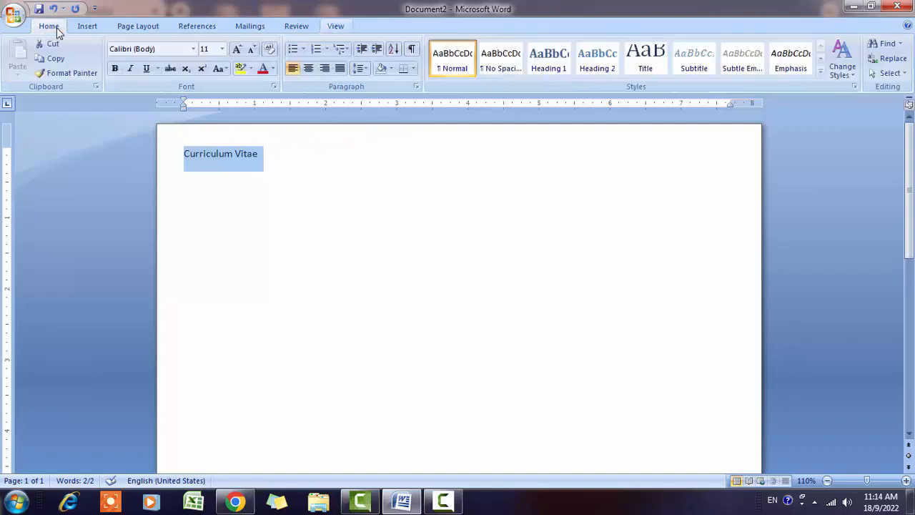
pyautogui.click(309, 69)
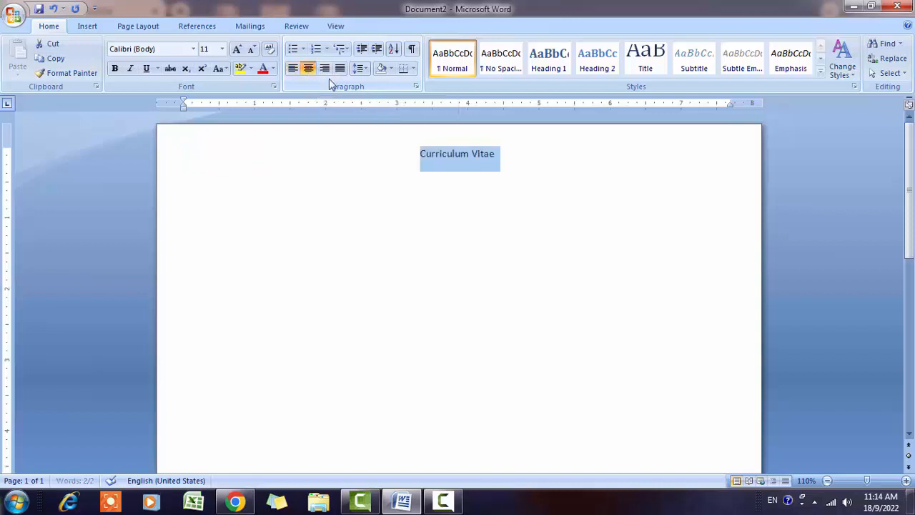
pyautogui.click(237, 49)
pyautogui.click(237, 48)
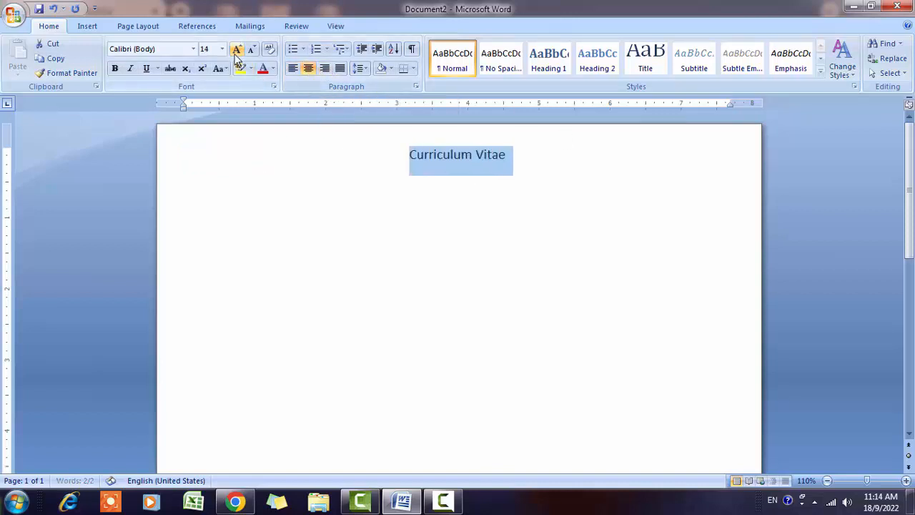
pyautogui.click(116, 69)
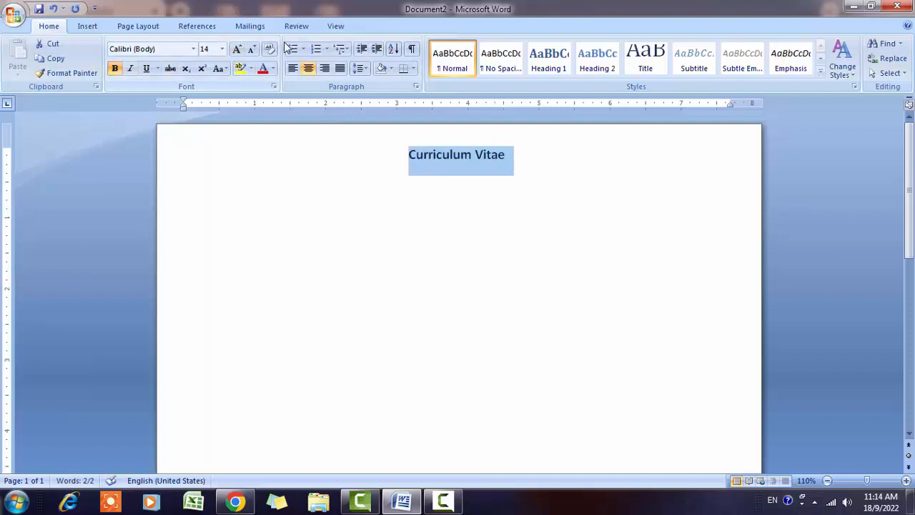
pyautogui.click(236, 49)
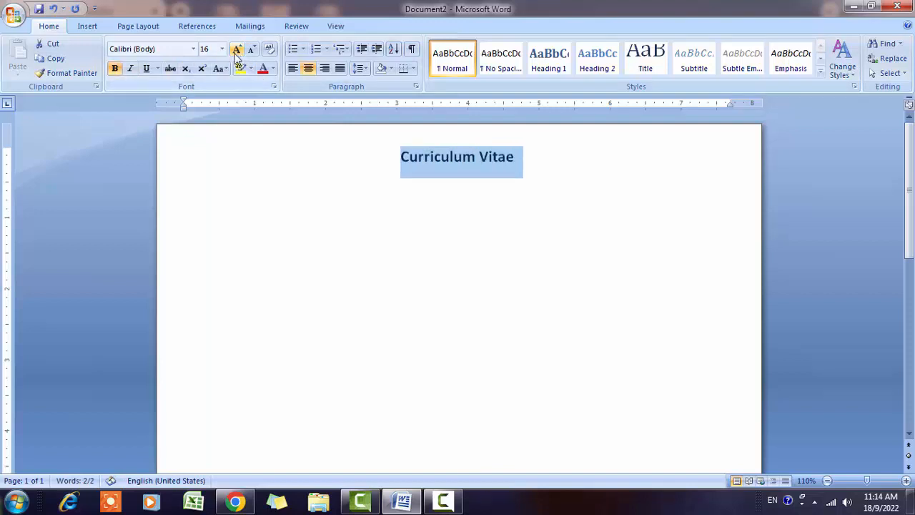
pyautogui.click(145, 70)
pyautogui.click(526, 185)
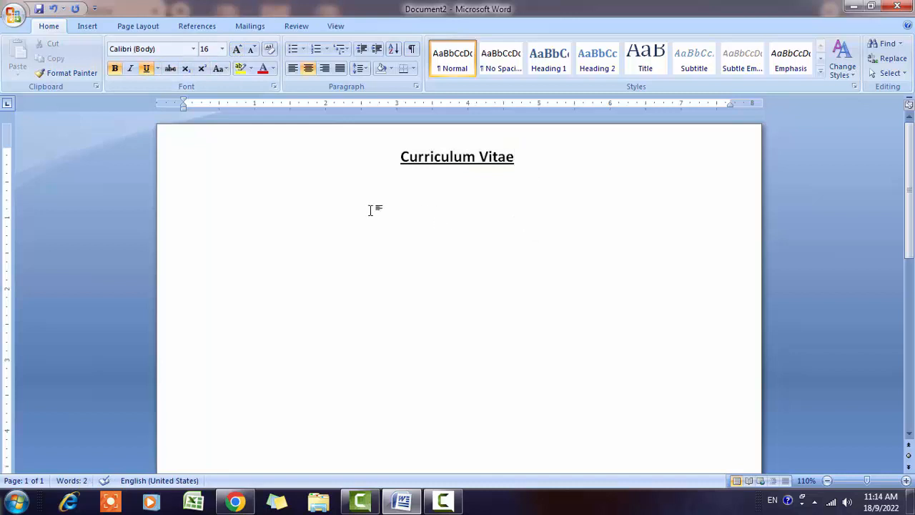
pyautogui.click(251, 193)
pyautogui.click(536, 155)
pyautogui.press('Return')
# - Type the applicant's full name left-aligned, without underline, at 12 pt
pyautogui.click(292, 72)
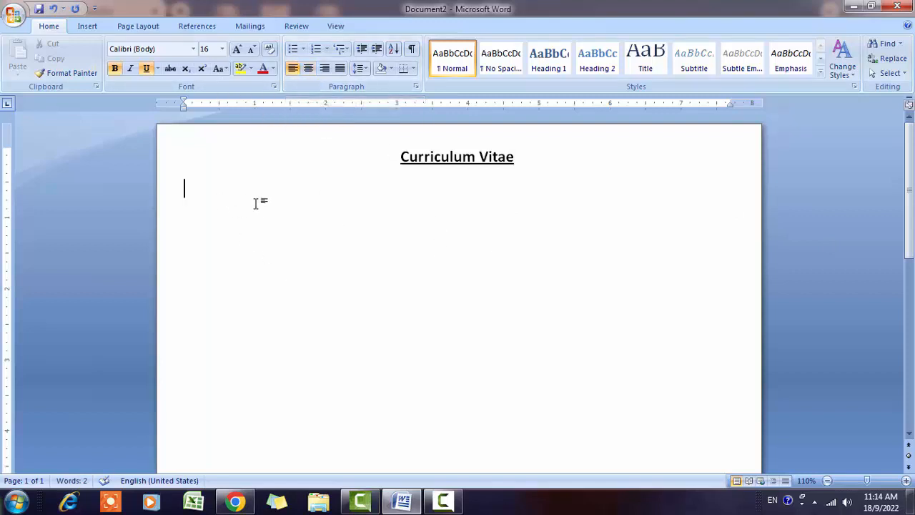
pyautogui.write('A')
pyautogui.press('BackSpace')
pyautogui.write('am')
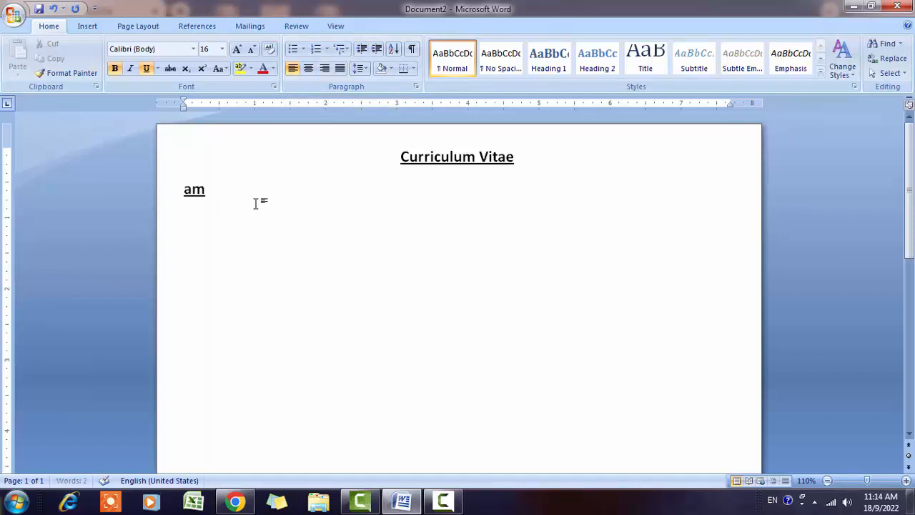
pyautogui.press('BackSpace')
pyautogui.press('BackSpace')
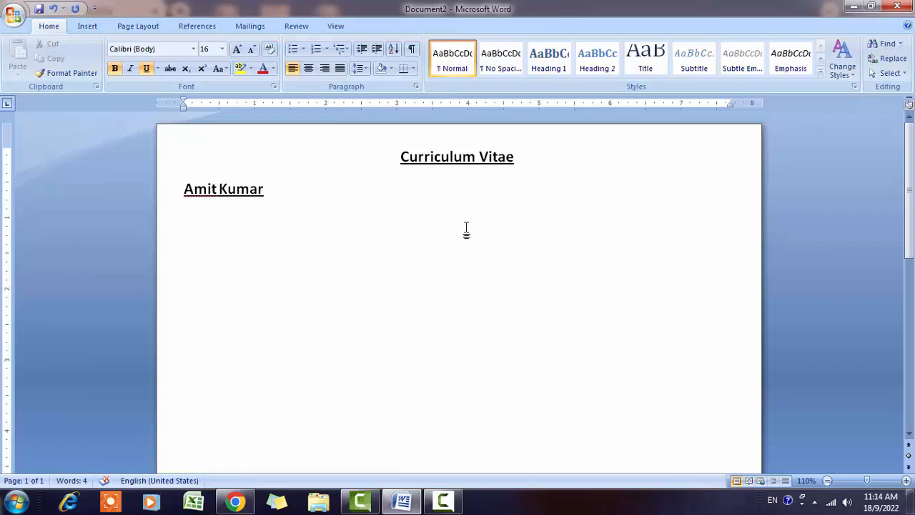
pyautogui.moveTo(273, 190); pyautogui.dragTo(181, 132)
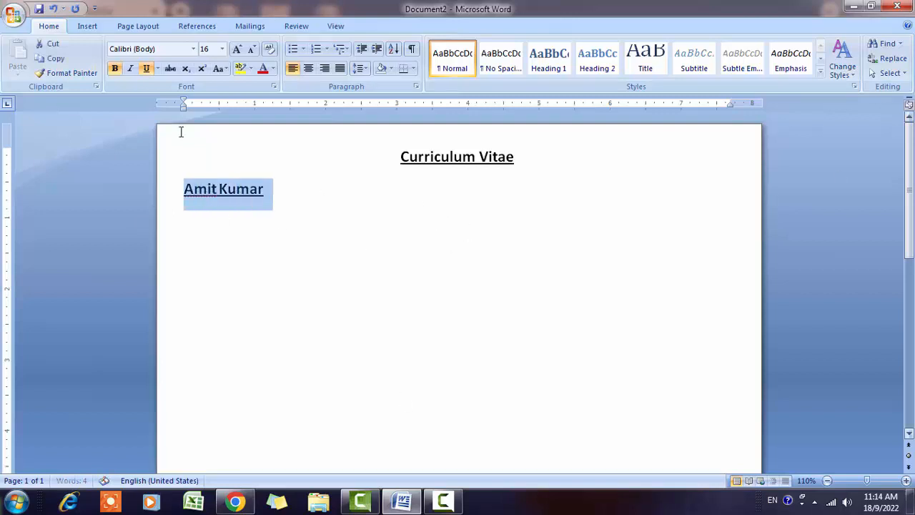
pyautogui.click(114, 68)
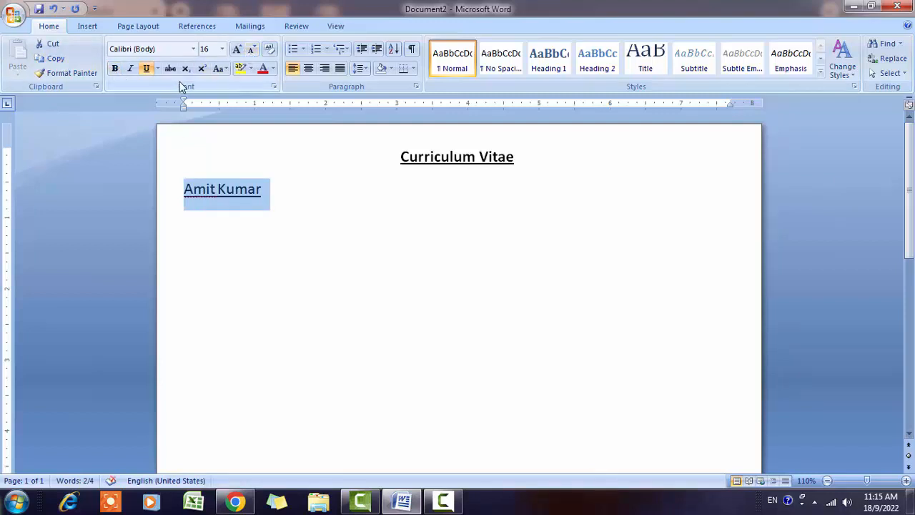
pyautogui.click(146, 68)
pyautogui.click(253, 51)
pyautogui.click(254, 50)
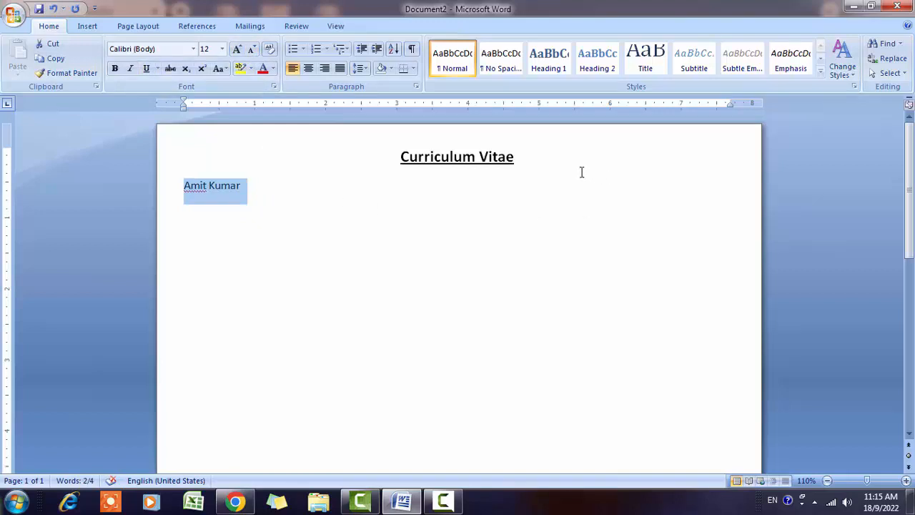
# - Insert a blank line between the title and the name, and add a line below the name
pyautogui.click(564, 158)
pyautogui.press('Return')
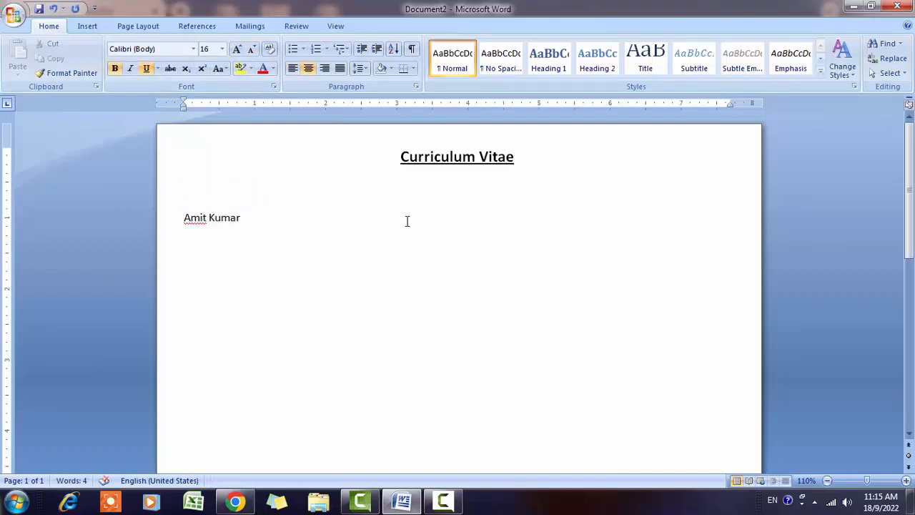
pyautogui.click(268, 219)
pyautogui.press('Return')
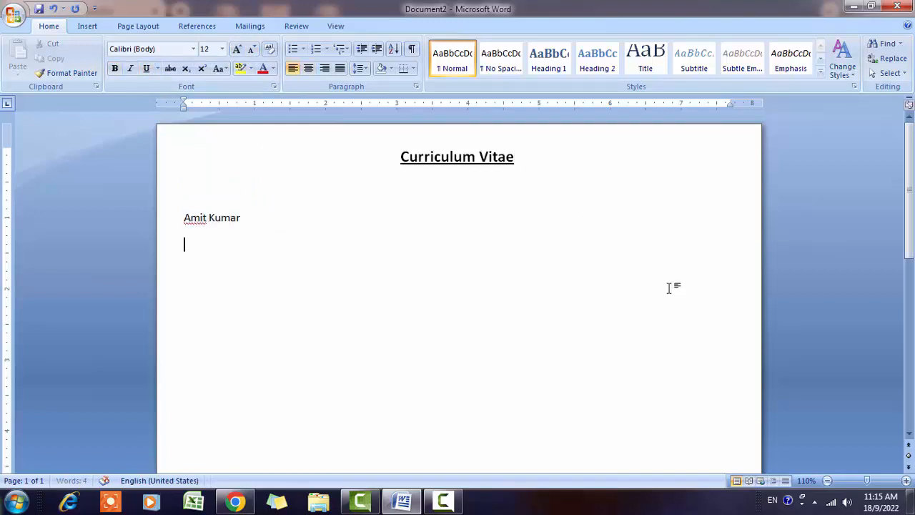
pyautogui.press('Up')
pyautogui.hotkey('shift', 'Down')
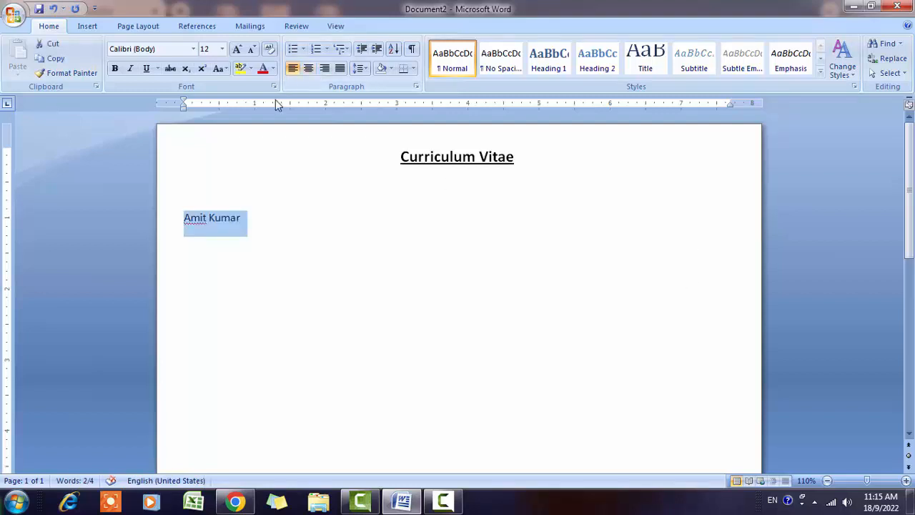
pyautogui.click(259, 214)
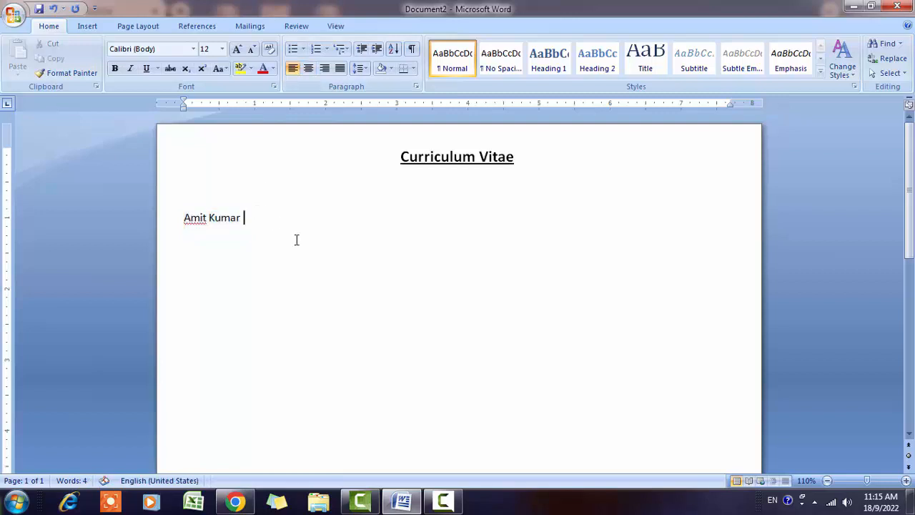
# - Type the 'Mob.:-' line followed by the applicant's mobile number
pyautogui.write('Yadav')
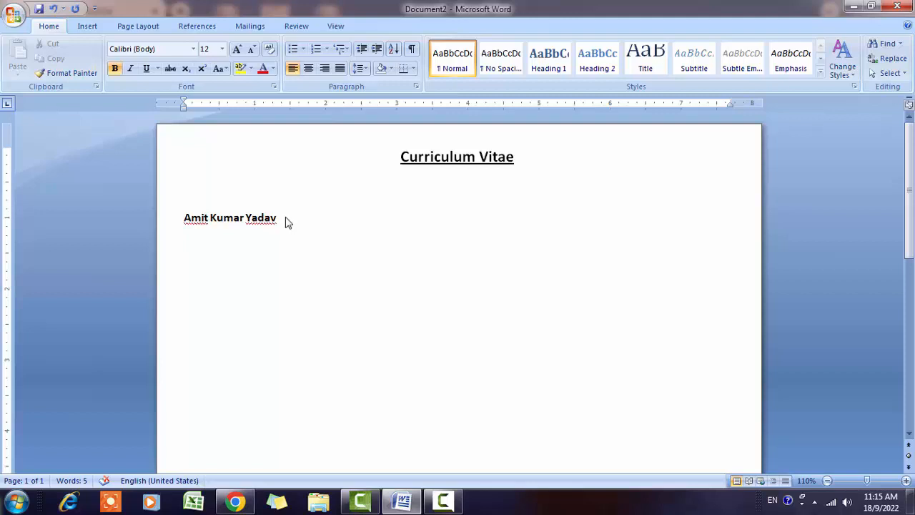
pyautogui.write('Mobile')
pyautogui.press('BackSpace')
pyautogui.press('BackSpace')
pyautogui.press('BackSpace')
pyautogui.write('.')
pyautogui.write(' ;')
pyautogui.press('BackSpace')
pyautogui.press('BackSpace')
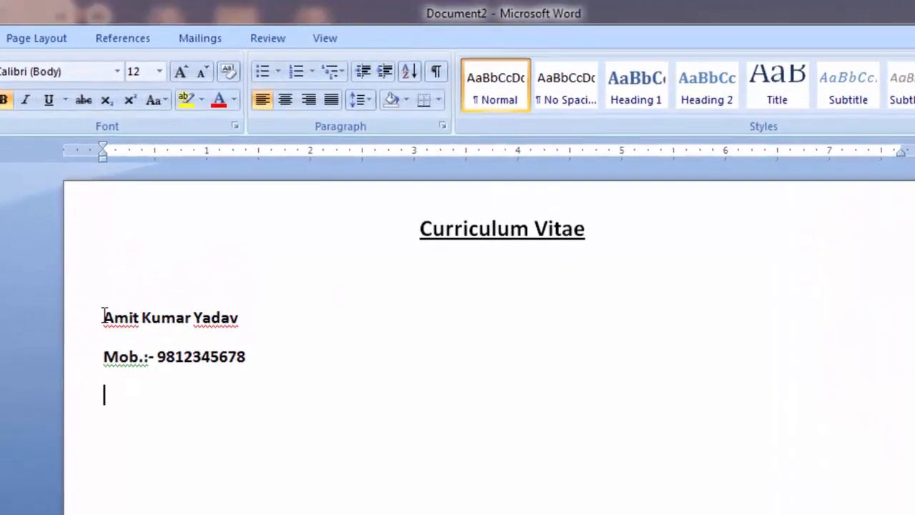
# - Remove the space after paragraph for the name and mobile lines
pyautogui.moveTo(113, 305); pyautogui.dragTo(221, 394)
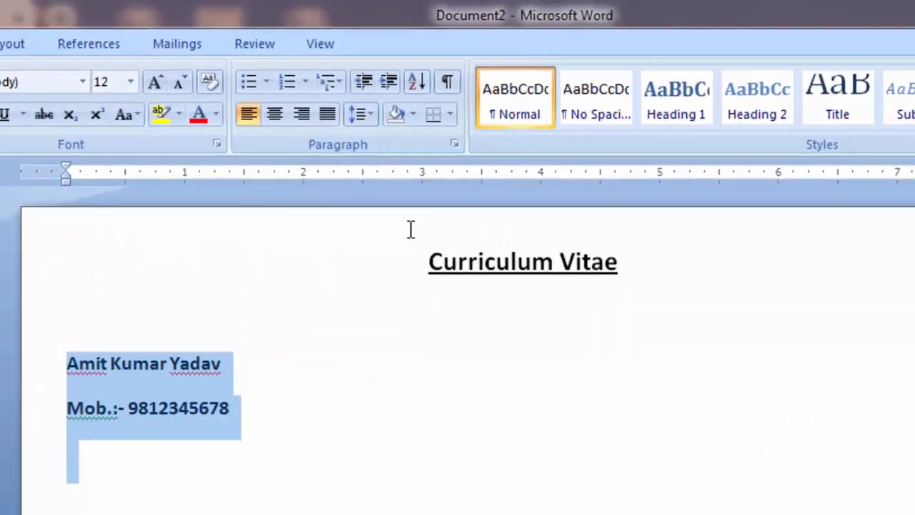
pyautogui.click(371, 116)
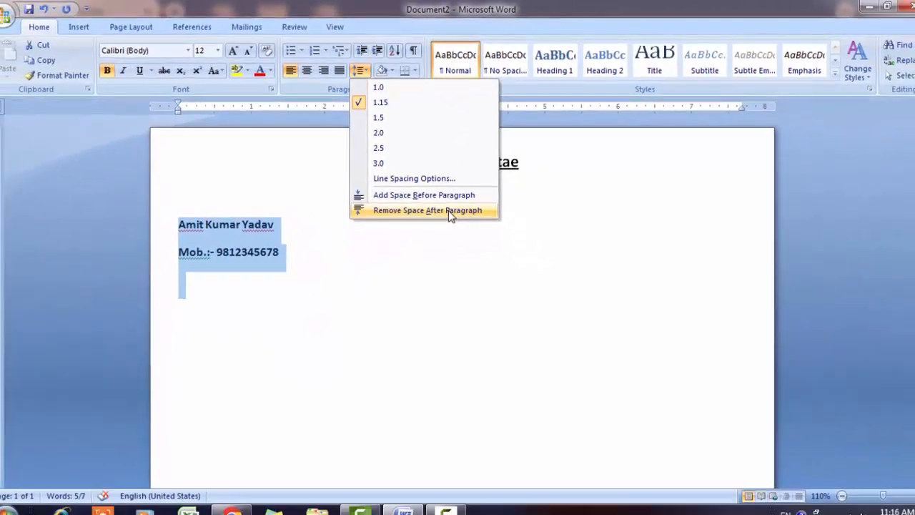
pyautogui.click(450, 210)
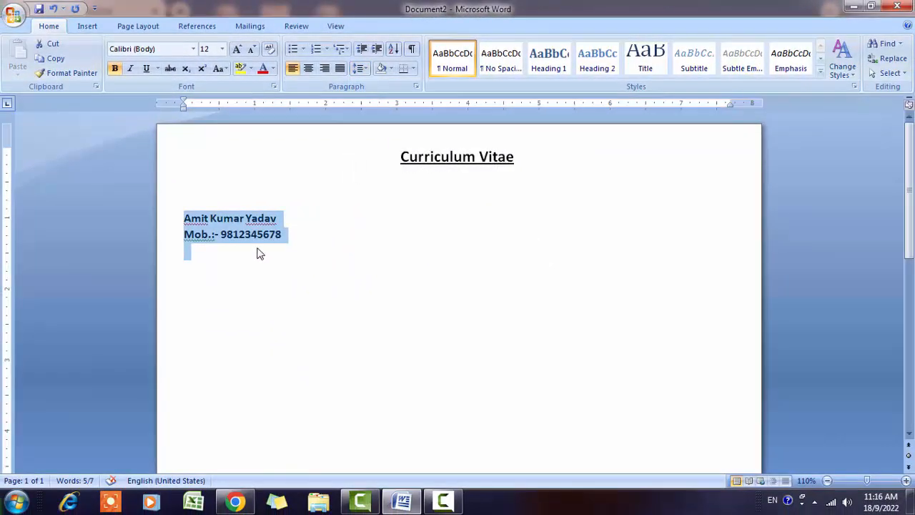
# - Add an 'Email Id :-' line below the mobile number with the applicant's e-mail address
pyautogui.click(290, 231)
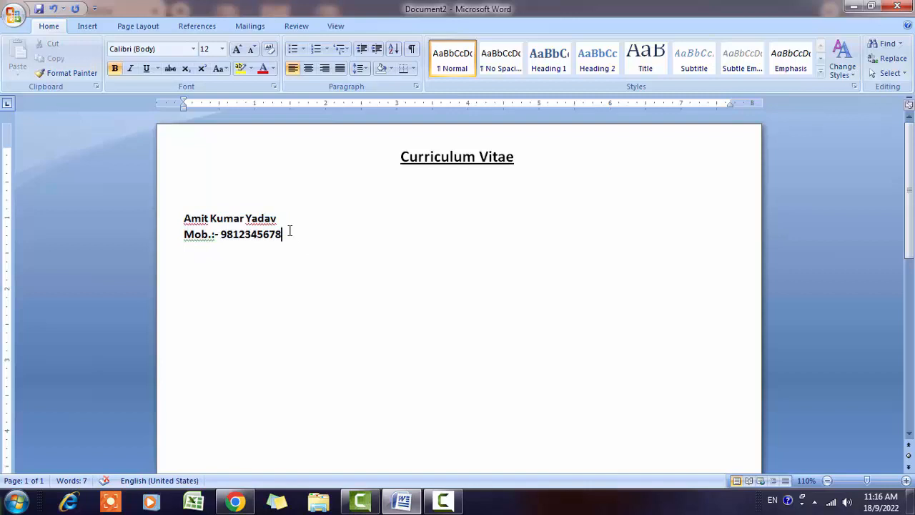
pyautogui.press('Return')
pyautogui.write('Email.')
pyautogui.press('BackSpace')
pyautogui.write('Id :')
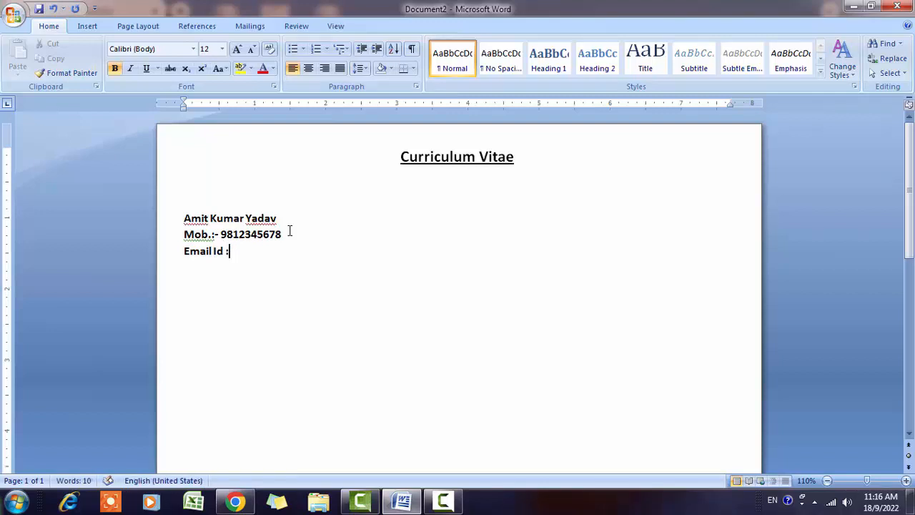
pyautogui.write('- A')
pyautogui.press('BackSpace')
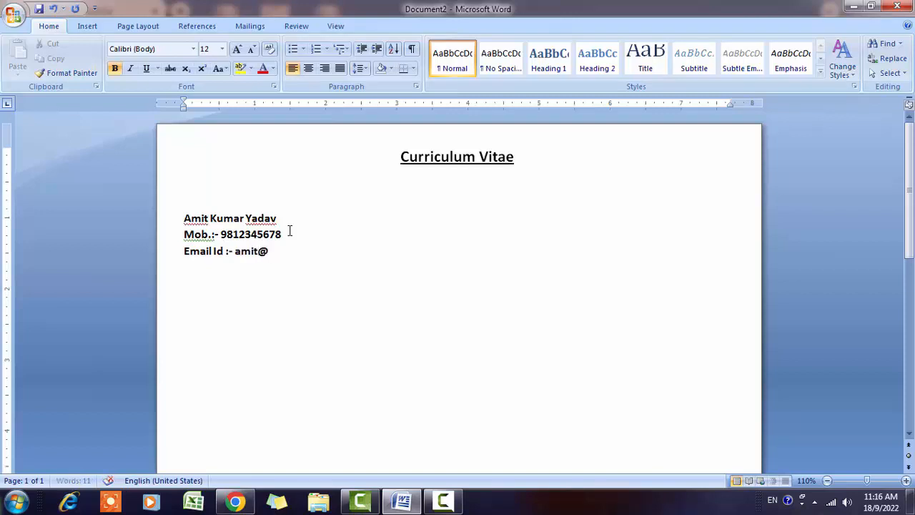
# - Unbold the mobile and email lines, and shrink the name, mobile and email lines to 11 pt
pyautogui.moveTo(185, 234); pyautogui.dragTo(327, 255)
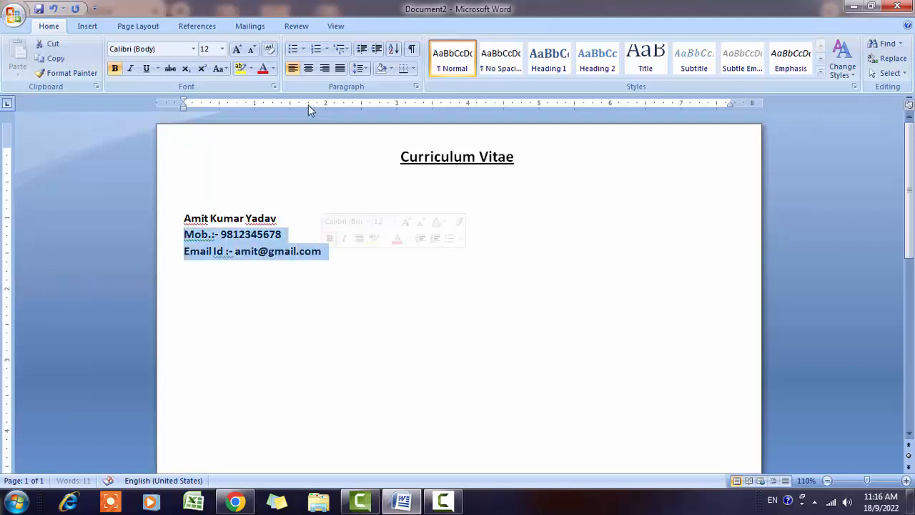
pyautogui.click(113, 69)
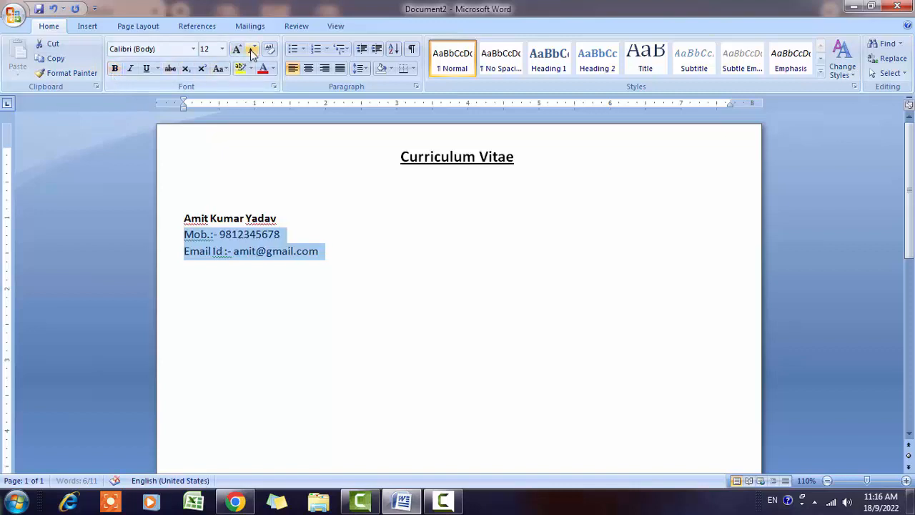
pyautogui.click(324, 252)
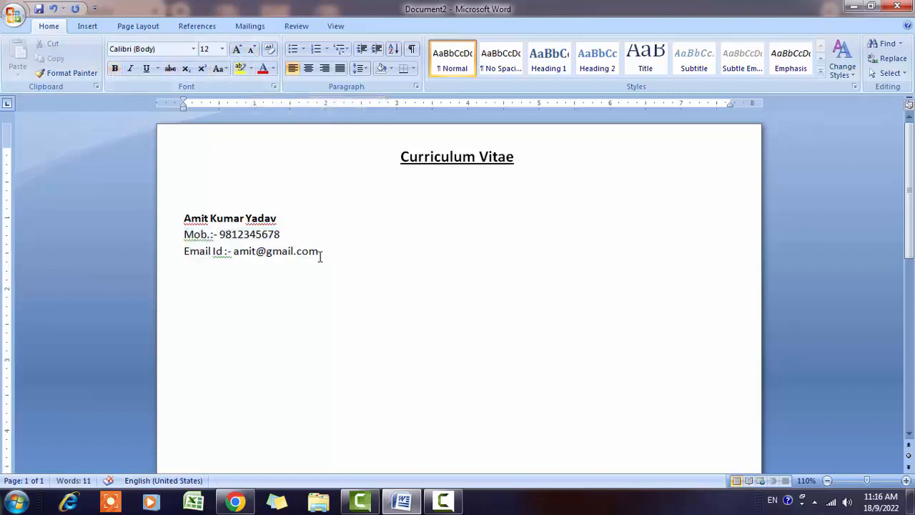
pyautogui.moveTo(321, 256); pyautogui.dragTo(221, 208)
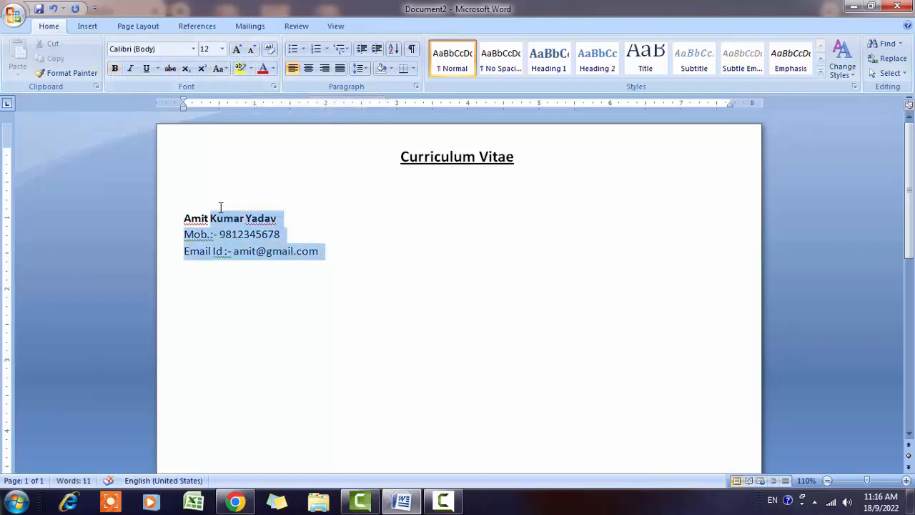
pyautogui.click(253, 53)
pyautogui.click(333, 248)
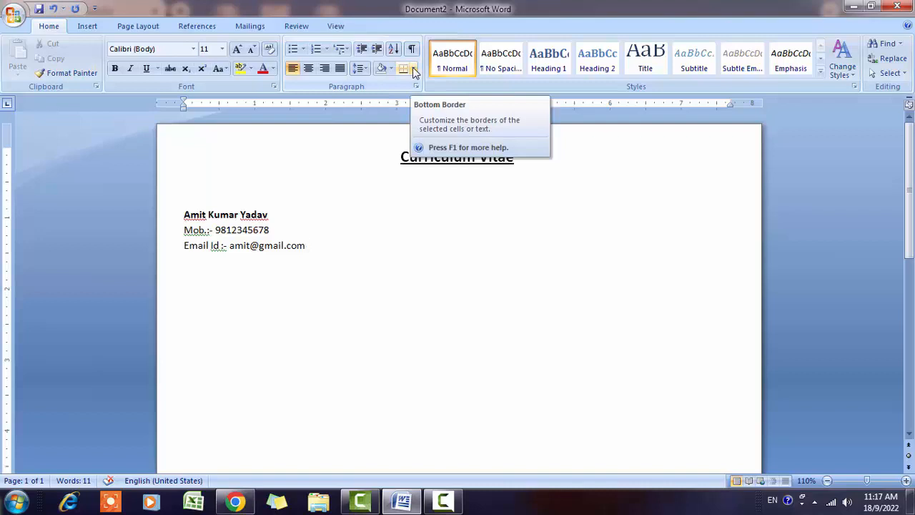
# - Apply a Bottom Border under the email line
pyautogui.click(414, 69)
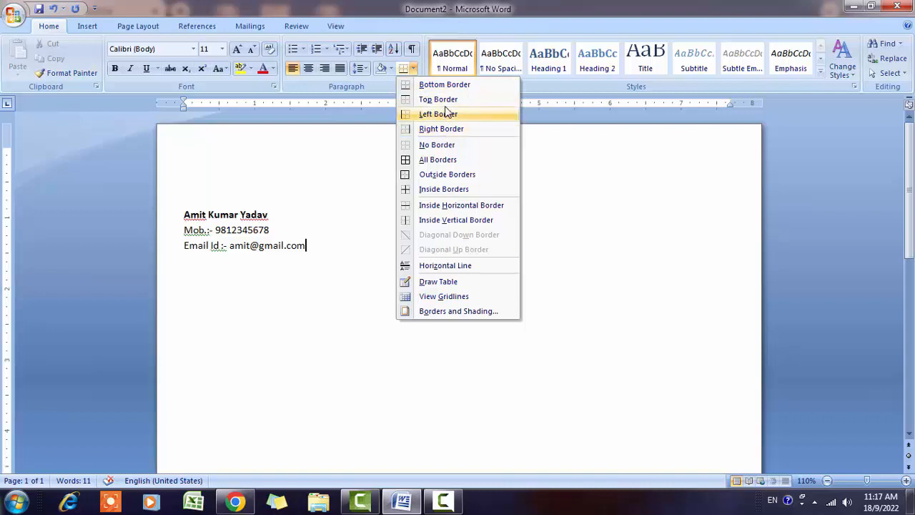
pyautogui.click(447, 87)
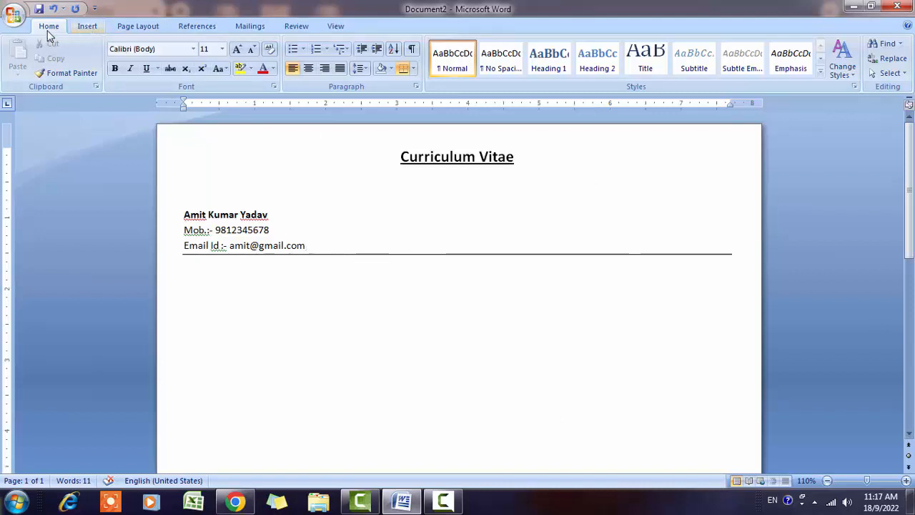
# - Insert the JPEG photo from Favorites and drag it to just after the email address
pyautogui.click(88, 27)
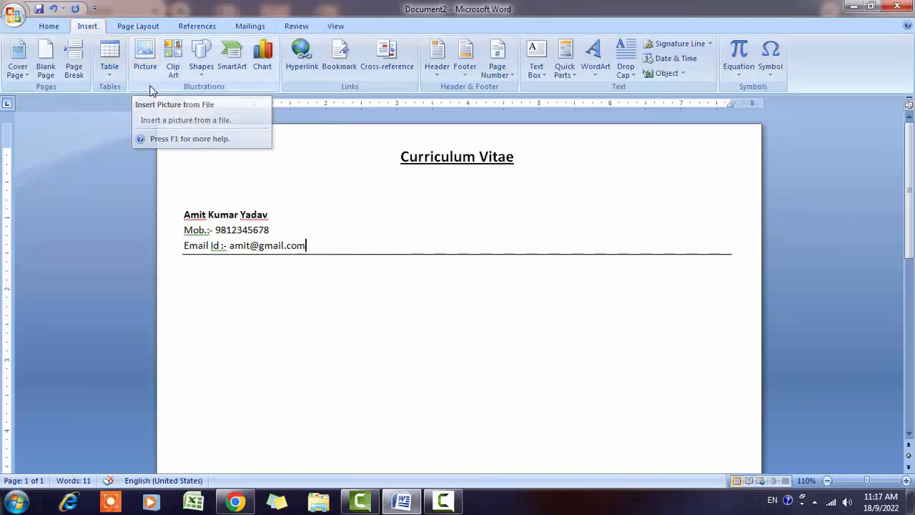
pyautogui.click(147, 61)
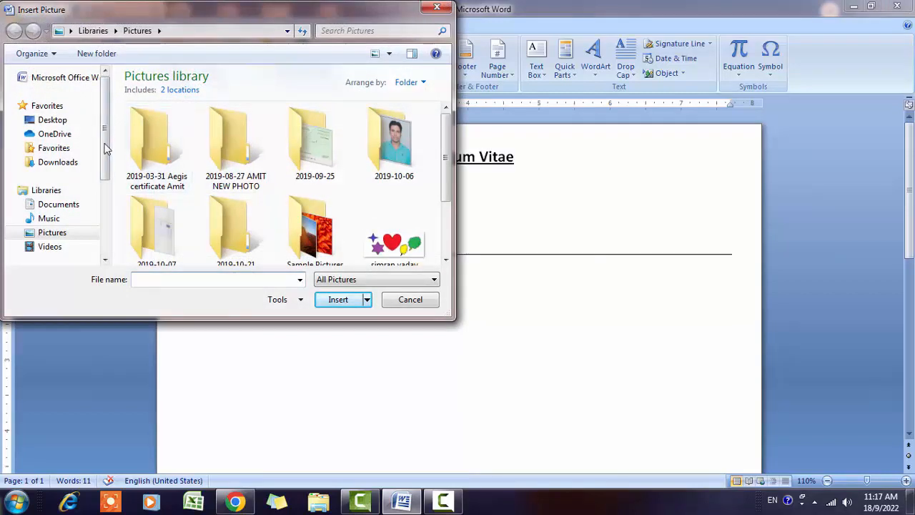
pyautogui.click(50, 148)
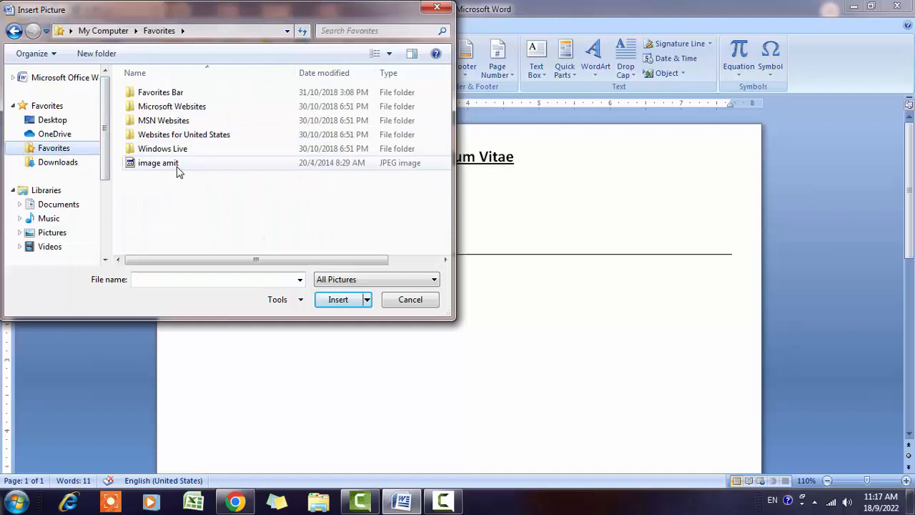
pyautogui.doubleClick(158, 163)
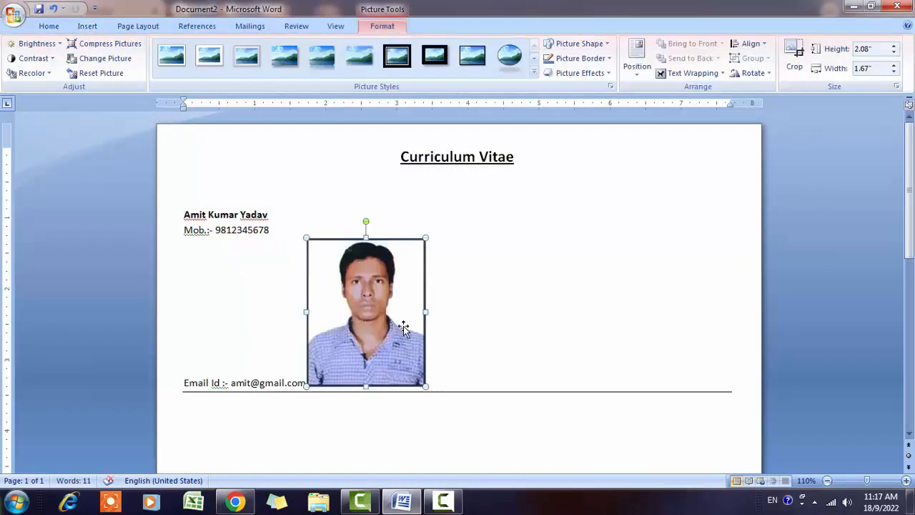
pyautogui.moveTo(393, 293); pyautogui.dragTo(411, 331)
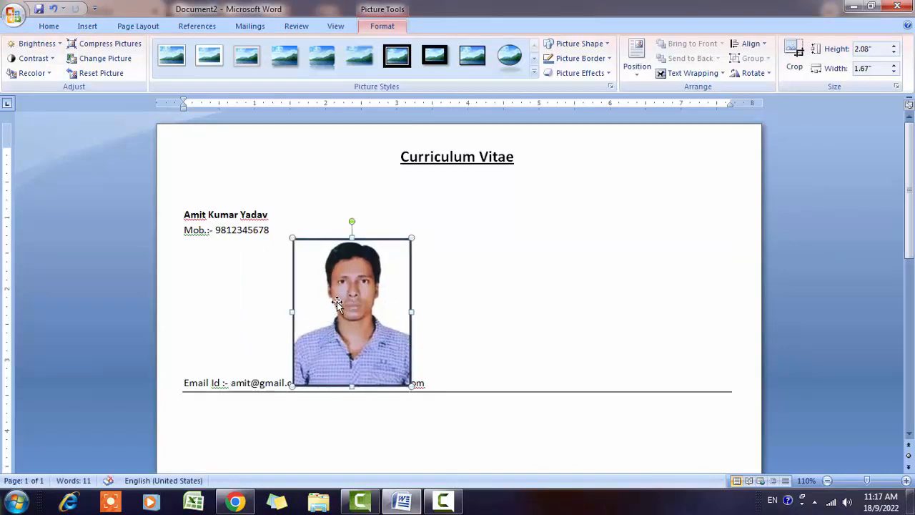
pyautogui.moveTo(339, 302); pyautogui.dragTo(512, 323)
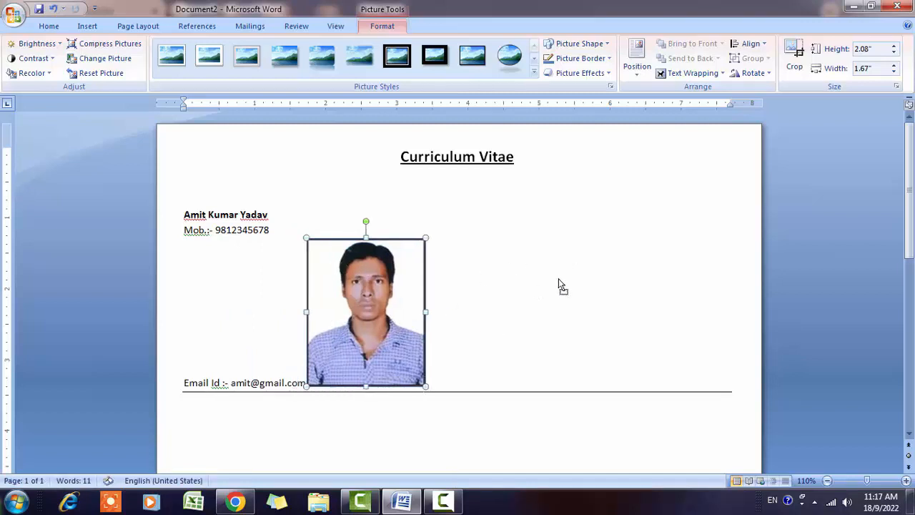
pyautogui.scroll(-2, 399, 316)
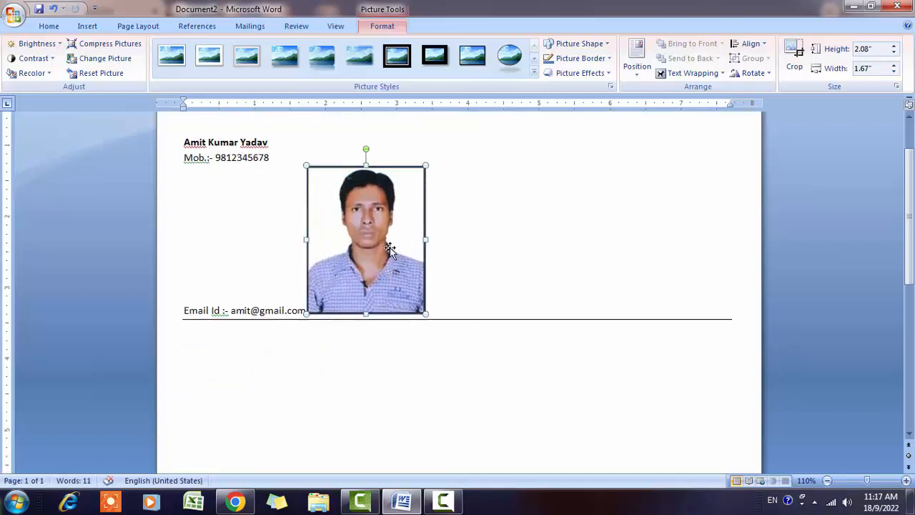
pyautogui.click(450, 240)
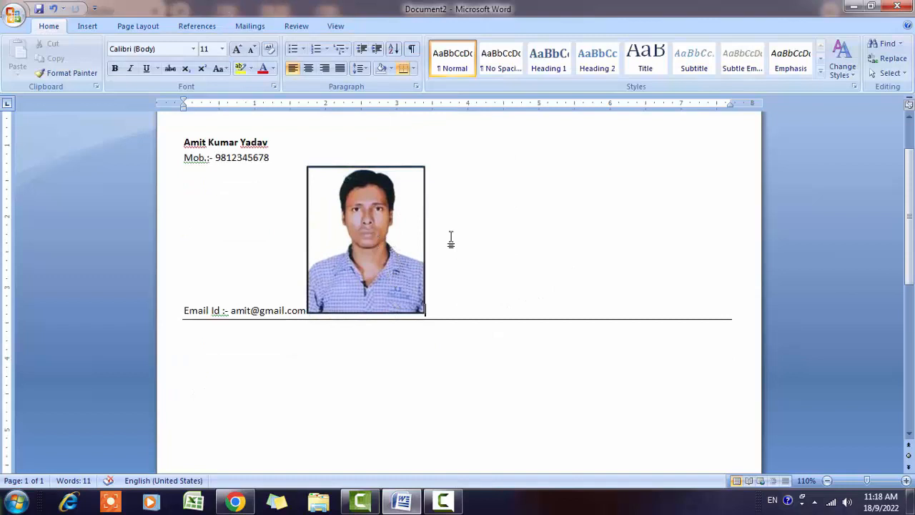
pyautogui.click(373, 232)
pyautogui.click(508, 241)
pyautogui.click(368, 227)
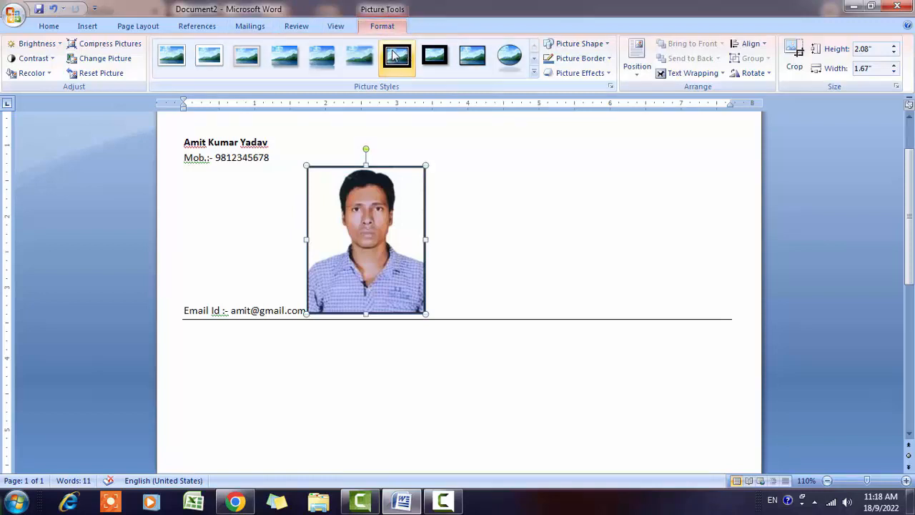
pyautogui.click(394, 56)
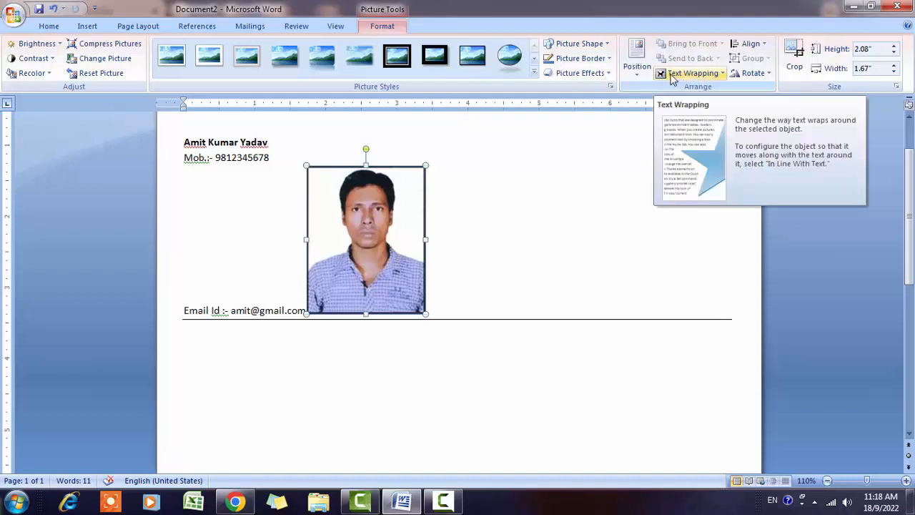
# - Set the photo to In Front of Text, move it top right, and resize it to about 1.17" × 1.08"
pyautogui.click(724, 74)
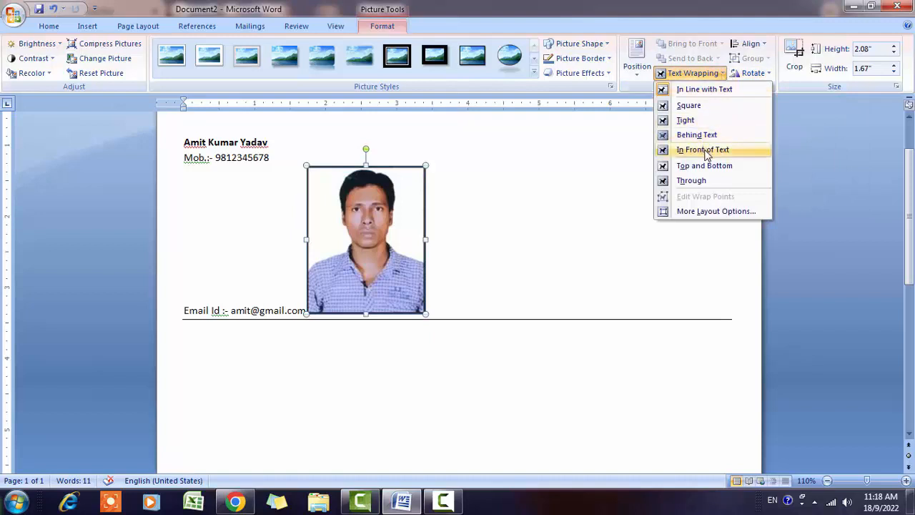
pyautogui.click(718, 151)
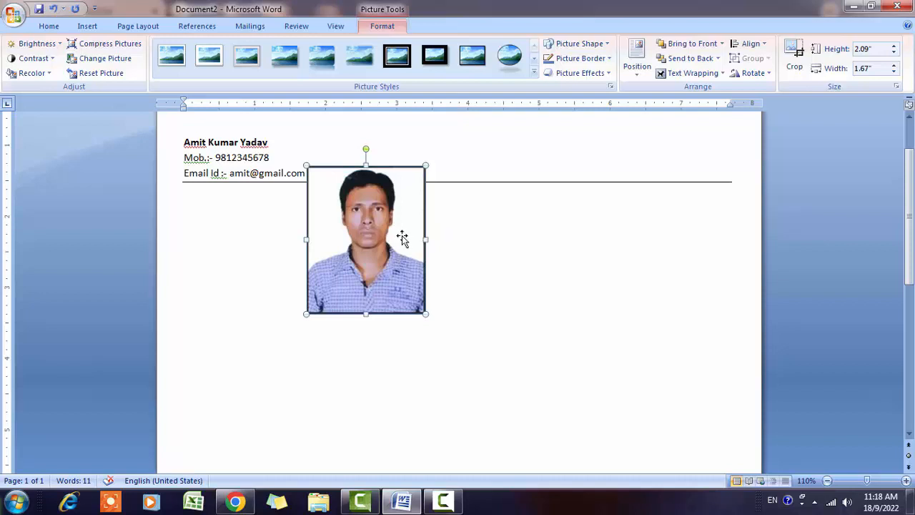
pyautogui.moveTo(406, 241); pyautogui.dragTo(569, 274)
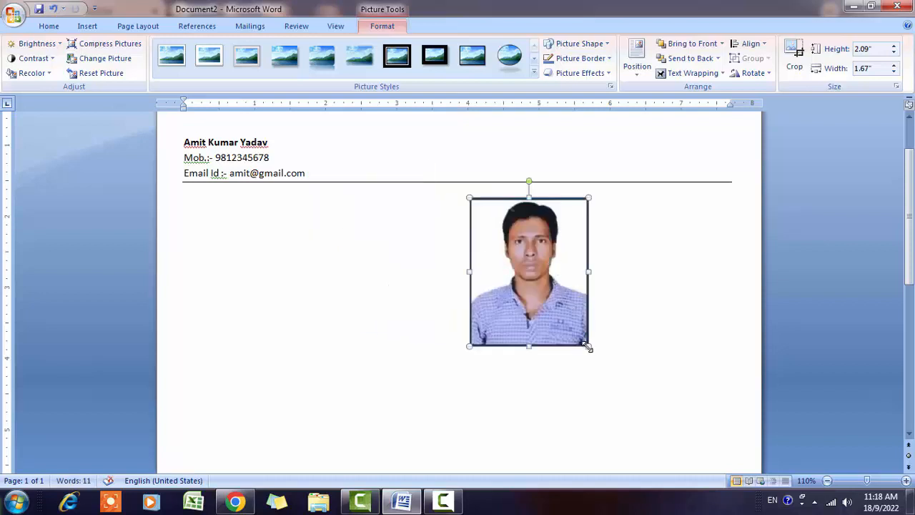
pyautogui.moveTo(588, 346); pyautogui.dragTo(509, 243)
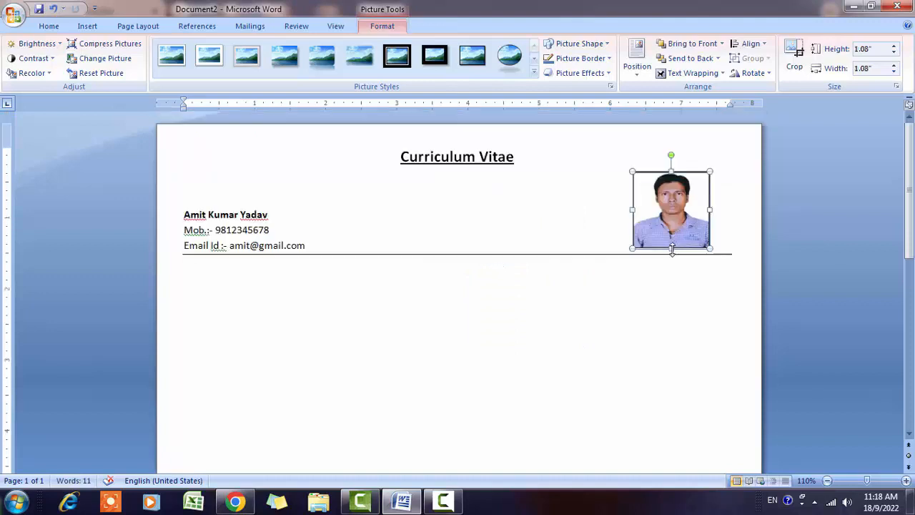
pyautogui.moveTo(673, 248); pyautogui.dragTo(698, 221)
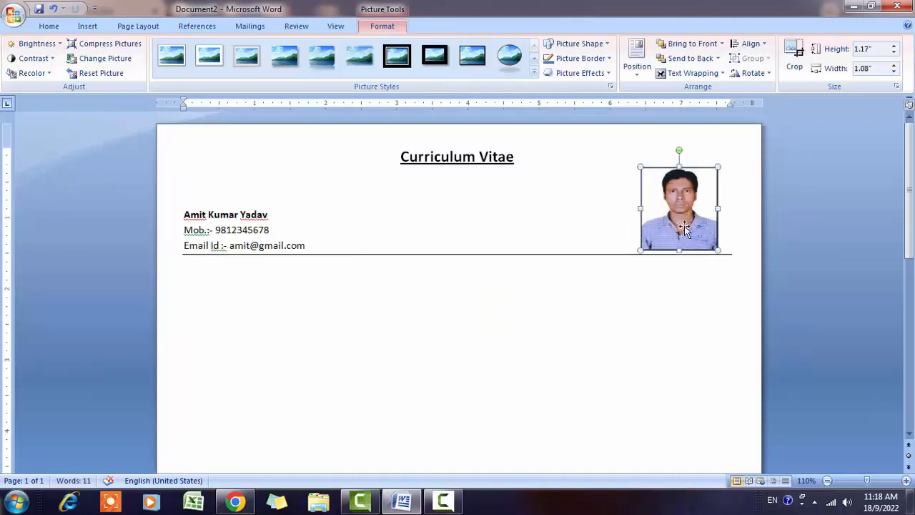
pyautogui.scroll(-1, 458, 313)
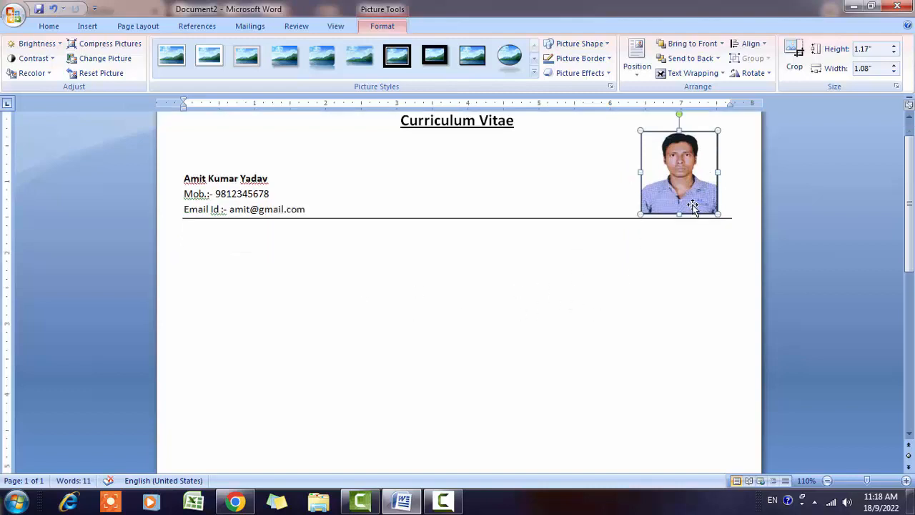
pyautogui.press('Down')
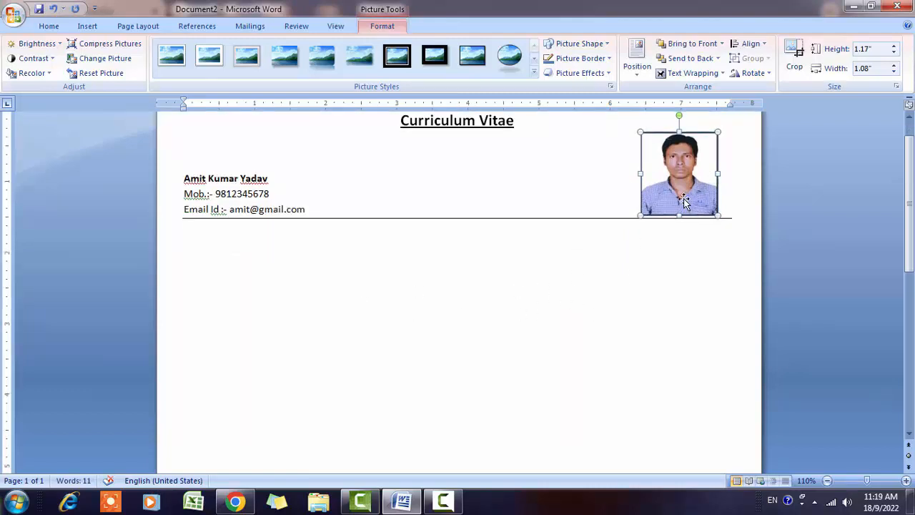
# - Type 'Career Objective' below the rule and make it bold at 12 pt
pyautogui.click(199, 240)
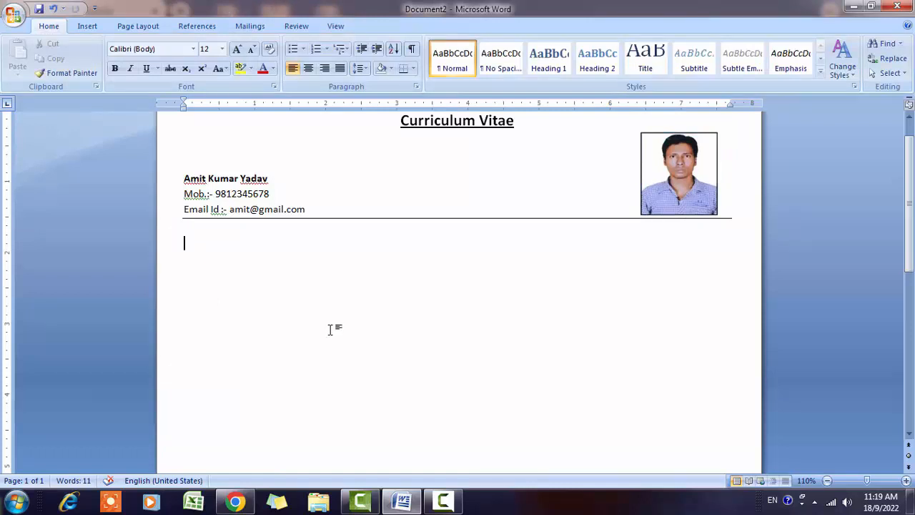
pyautogui.write('Career Objective :')
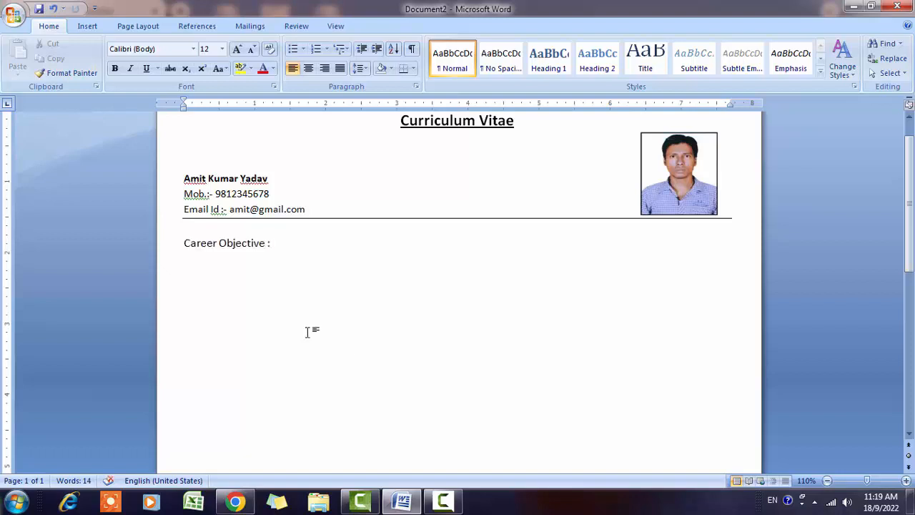
pyautogui.press('BackSpace')
pyautogui.press('BackSpace')
pyautogui.hotkey('shift', 'Home')
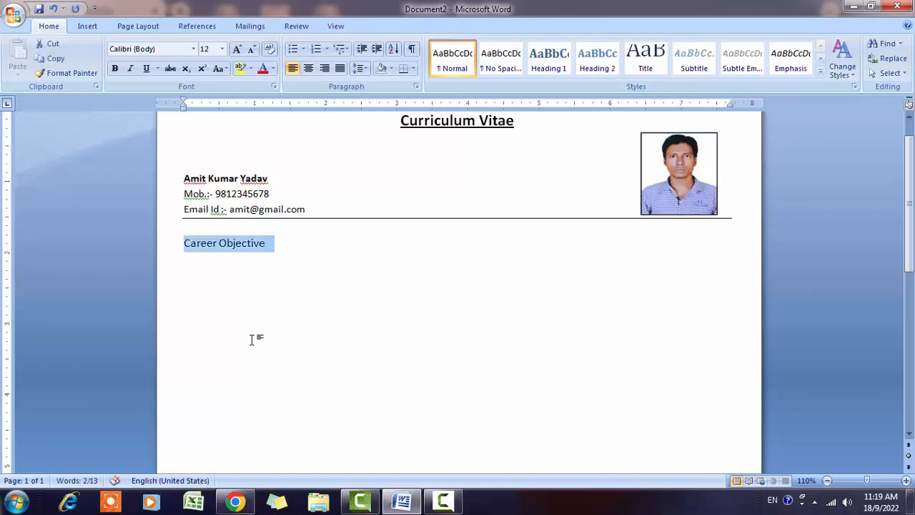
pyautogui.click(114, 68)
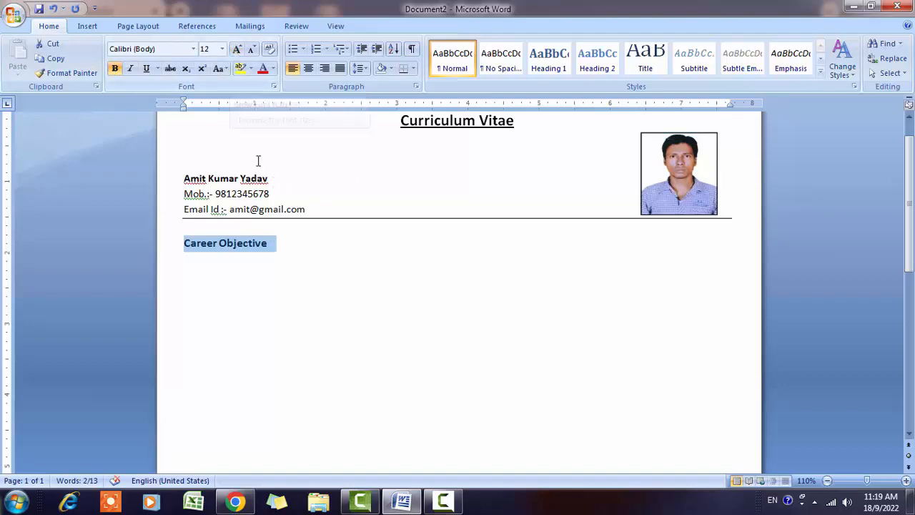
pyautogui.click(269, 194)
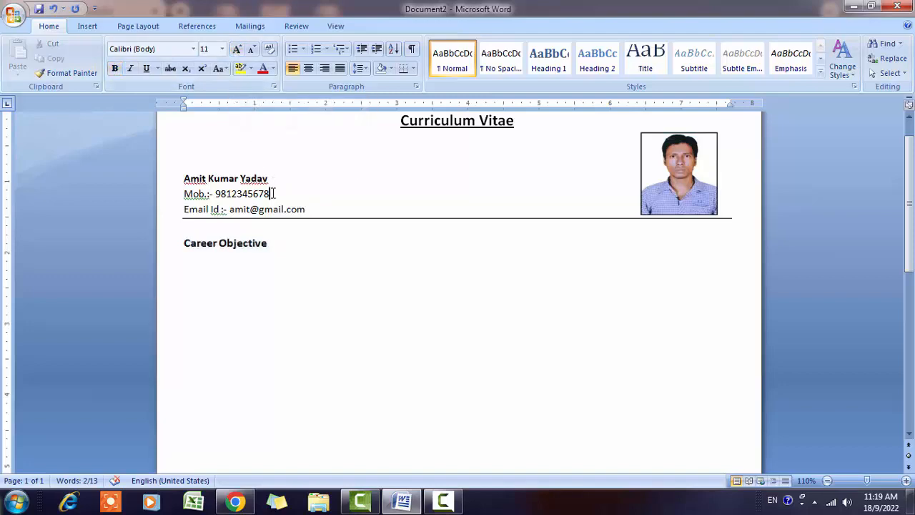
pyautogui.tripleClick(269, 245)
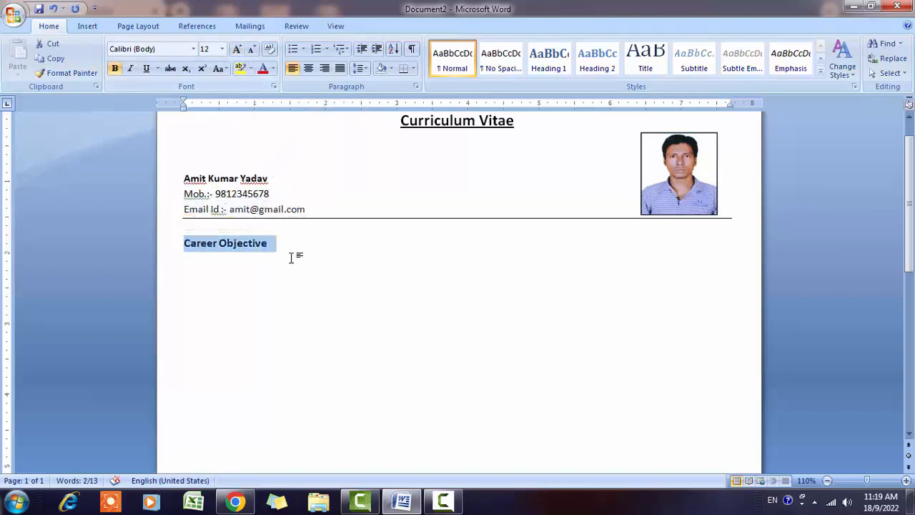
pyautogui.click(290, 256)
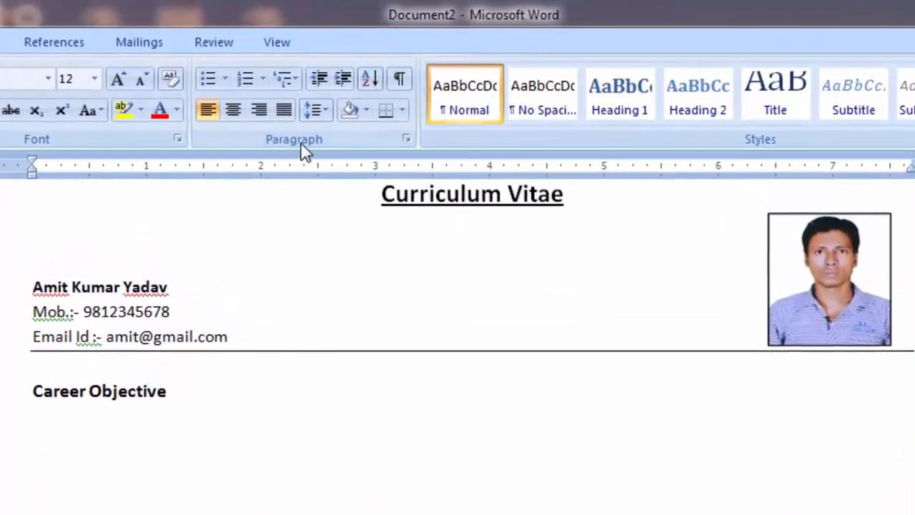
# - Shade the Career Objective line Dark Blue, Text 2, Lighter 80% and remove the stray shaded lines
pyautogui.click(367, 114)
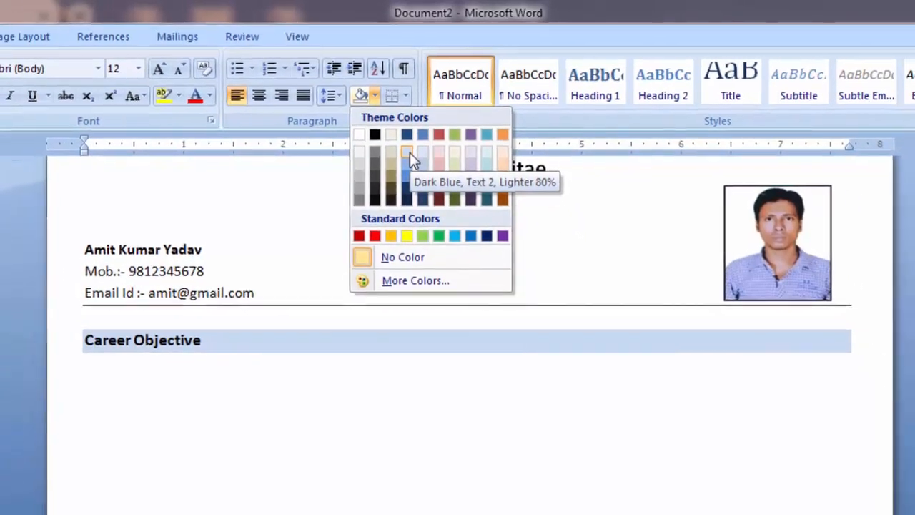
pyautogui.click(409, 153)
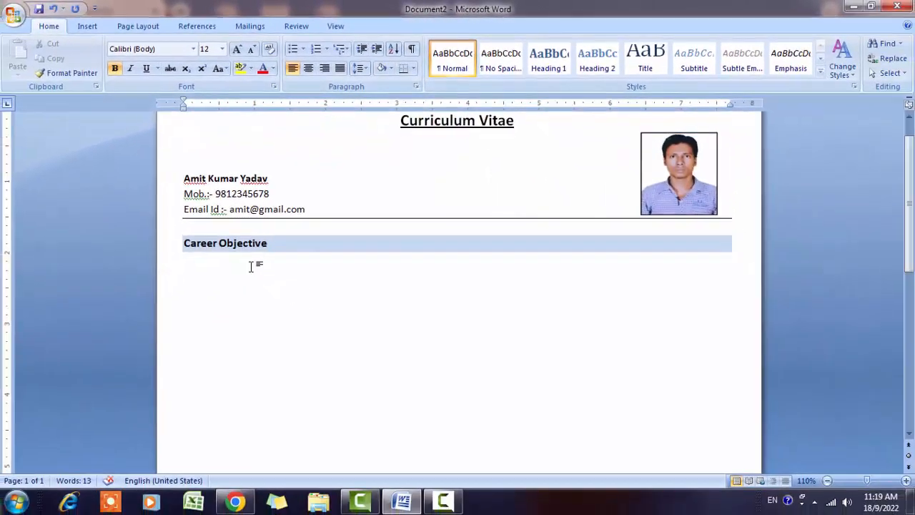
pyautogui.press('Return')
pyautogui.press('Return')
pyautogui.press('Return')
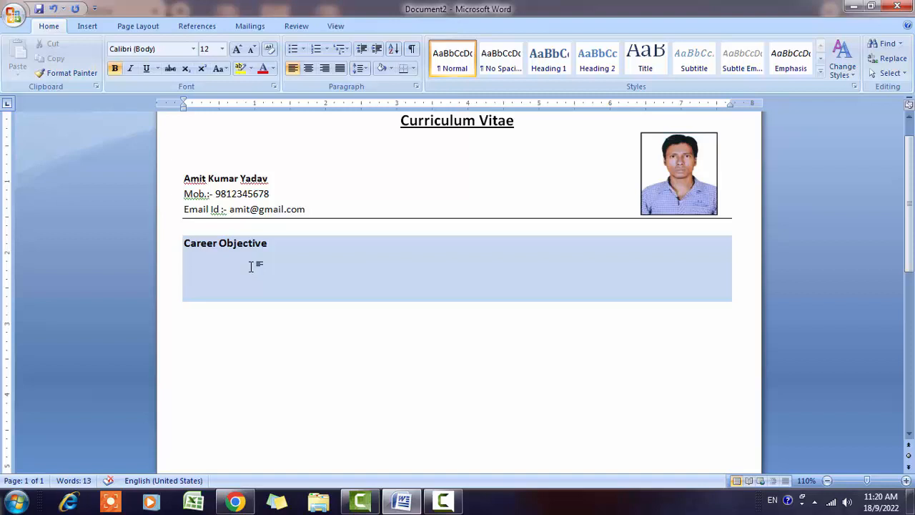
pyautogui.press('BackSpace')
pyautogui.press('BackSpace')
pyautogui.press('BackSpace')
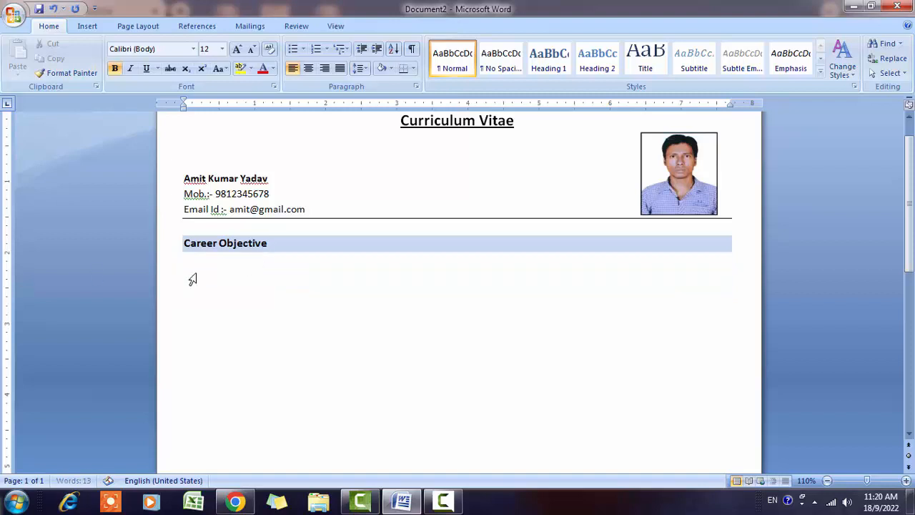
pyautogui.click(201, 275)
pyautogui.click(198, 276)
pyautogui.click(221, 282)
pyautogui.click(287, 275)
pyautogui.click(234, 272)
# - Keep the light-blue shading on the heading and add an empty line beneath it
pyautogui.click(293, 249)
pyautogui.click(293, 248)
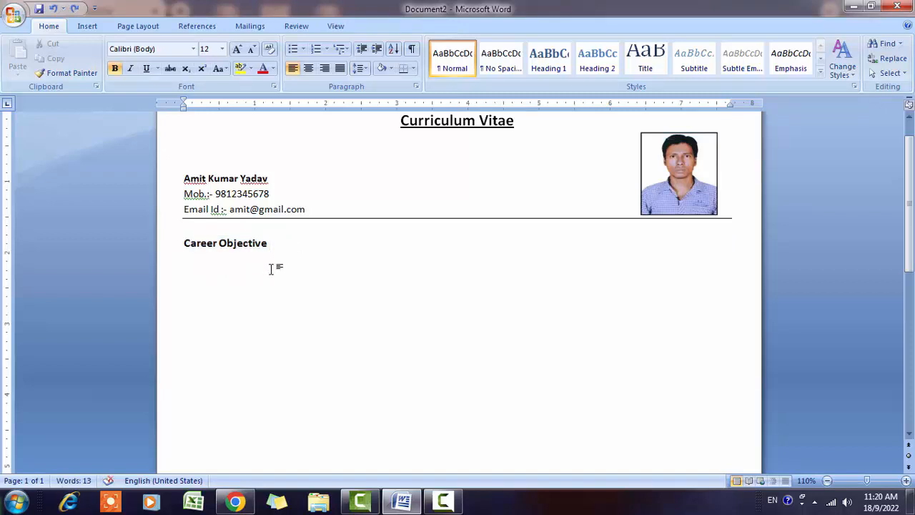
pyautogui.press('Return')
pyautogui.hotkey('ctrl', 'z')
pyautogui.click(392, 72)
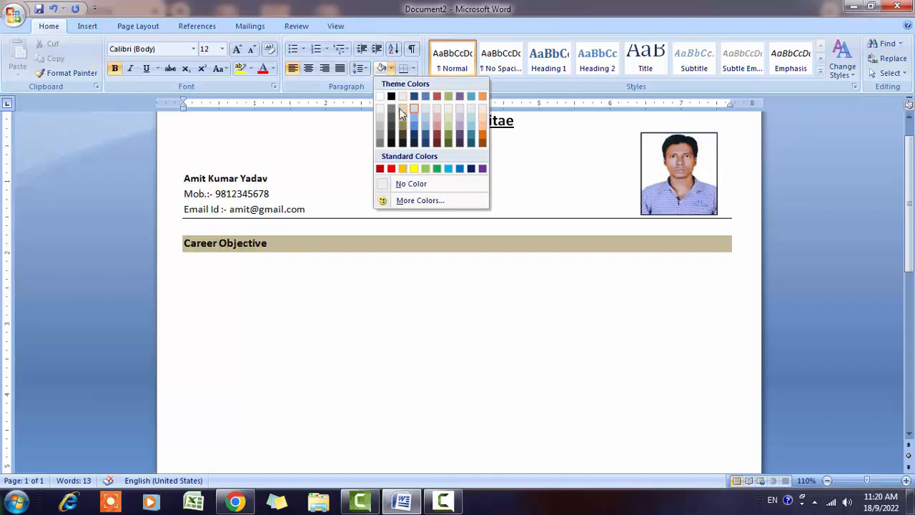
pyautogui.click(380, 76)
pyautogui.press('Return')
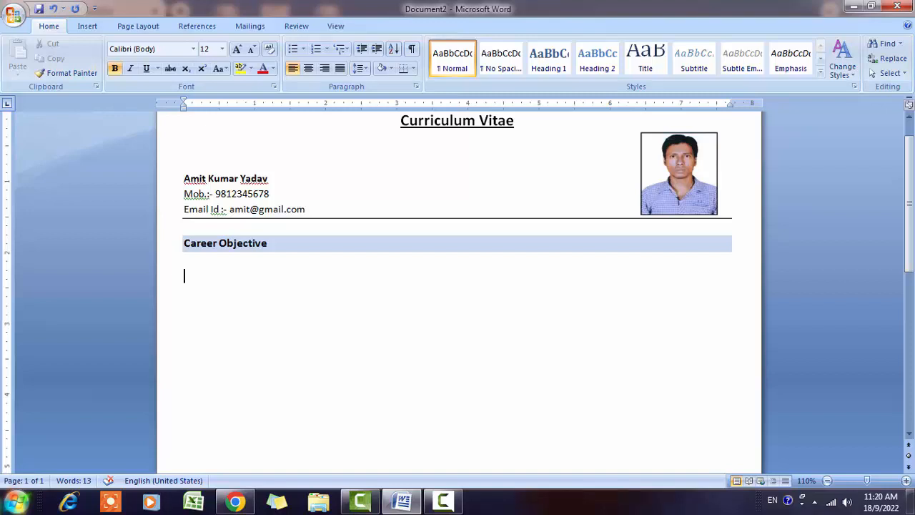
# - Type the plain 11 pt career objective sentence ending 'knowledge and skill.' and start a new line
pyautogui.write('To')
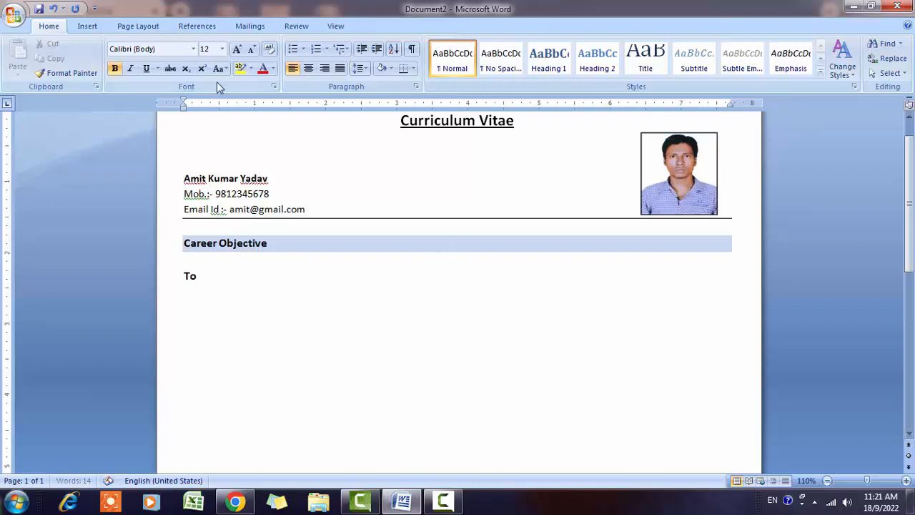
pyautogui.click(251, 50)
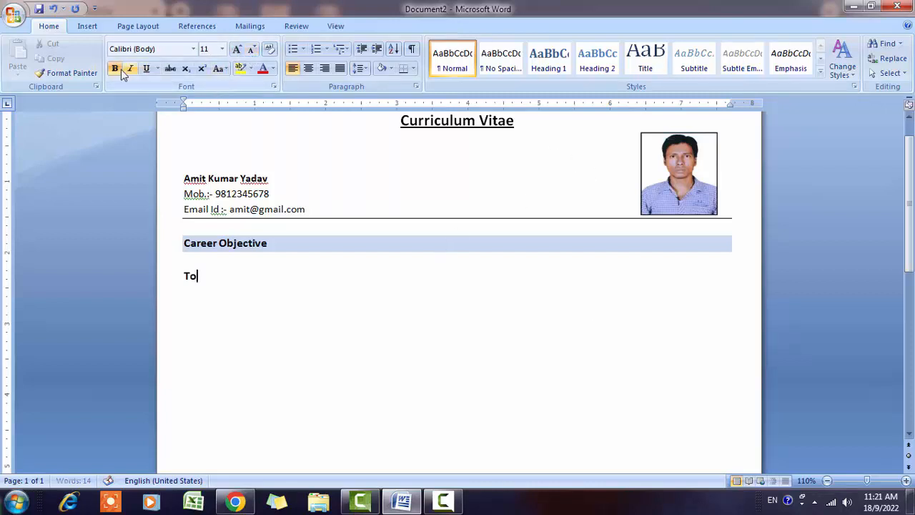
pyautogui.hotkey('shift', 'Left')
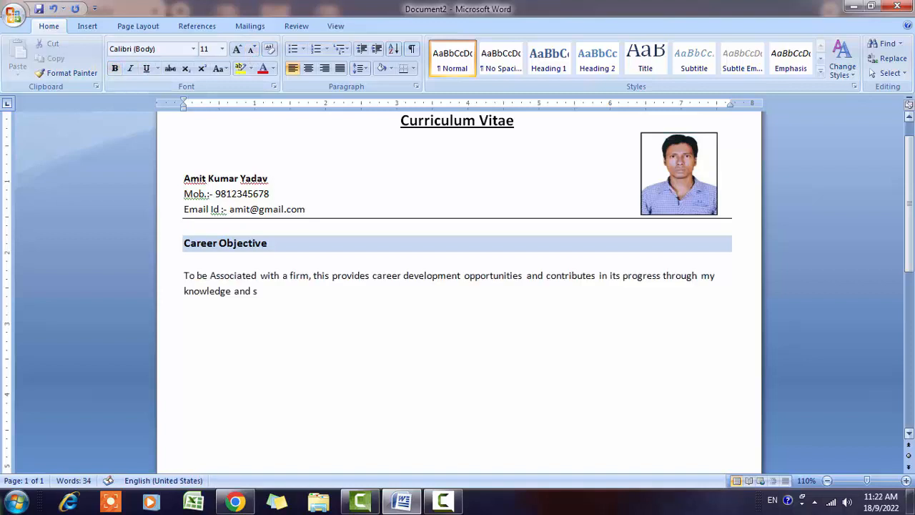
pyautogui.write('kill.')
pyautogui.press('Return')
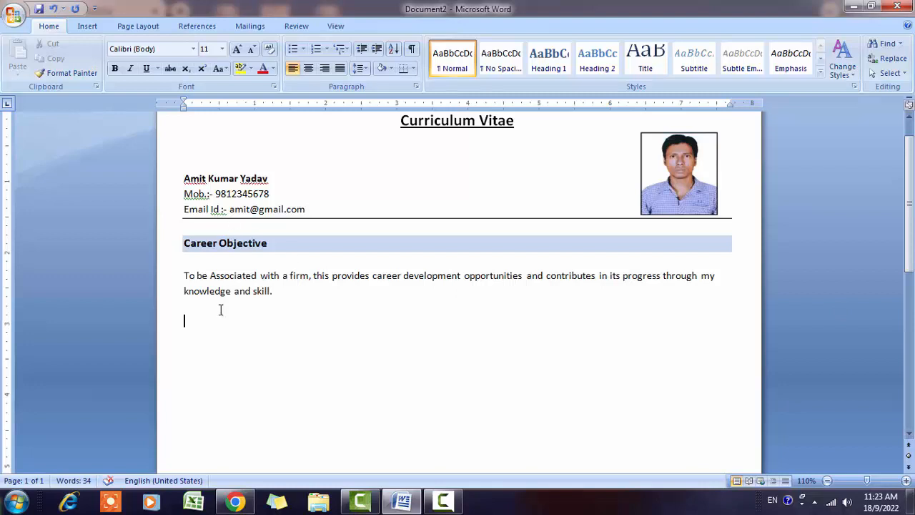
# - Copy the Career Objective heading below the sentence and retype it as 'Personal Details'
pyautogui.moveTo(186, 240); pyautogui.dragTo(267, 245)
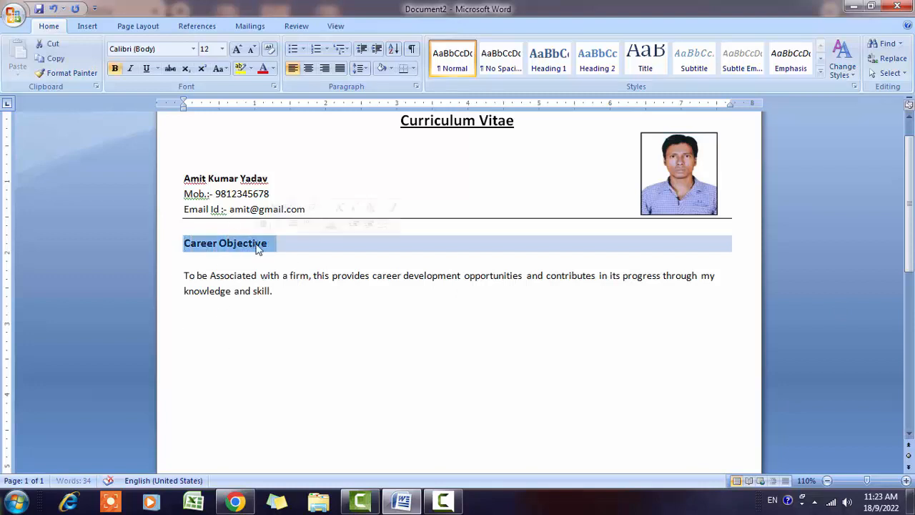
pyautogui.hotkey('ctrl', 'c')
pyautogui.click(190, 356)
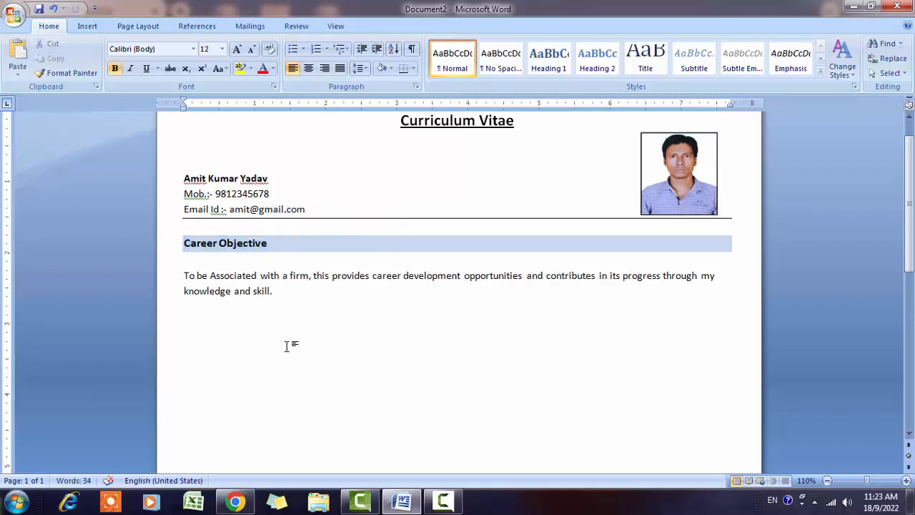
pyautogui.hotkey('ctrl', 'v')
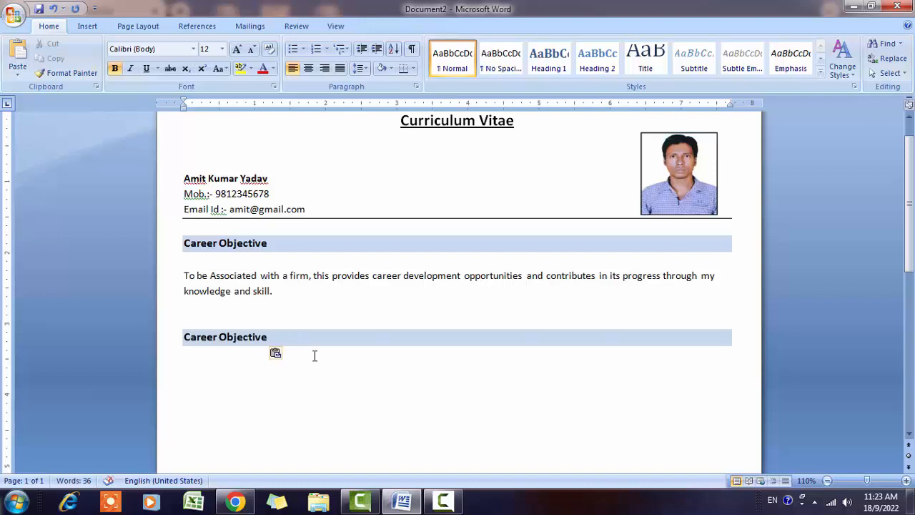
pyautogui.press('Up')
pyautogui.press('Up')
pyautogui.press('Delete')
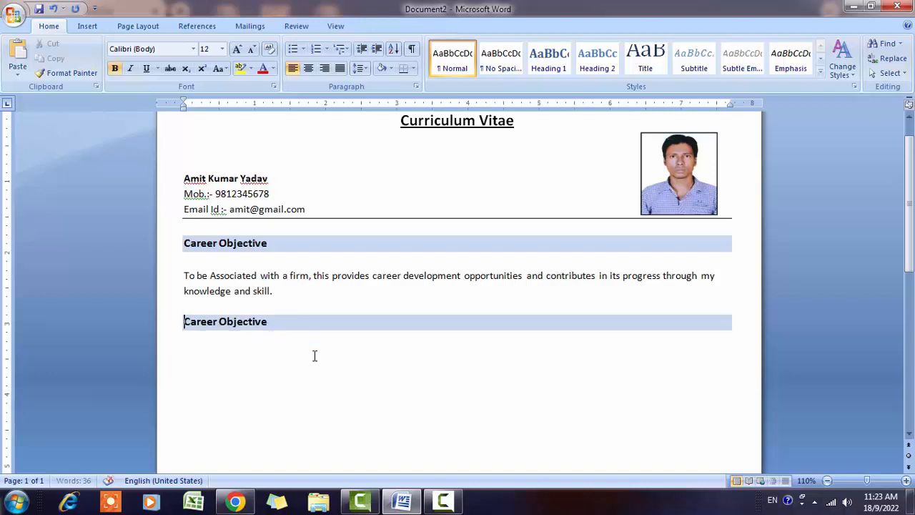
pyautogui.press('Down')
pyautogui.press('Up')
pyautogui.hotkey('shift', 'End')
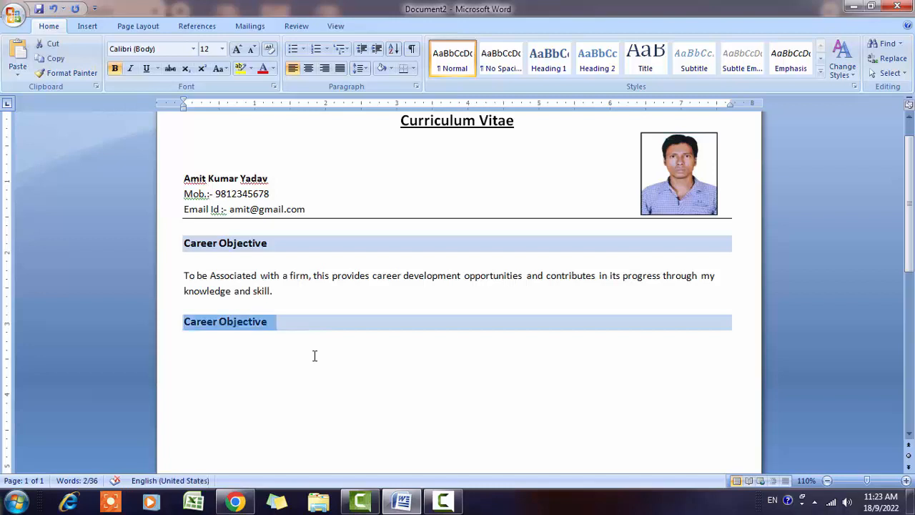
pyautogui.write('Personal')
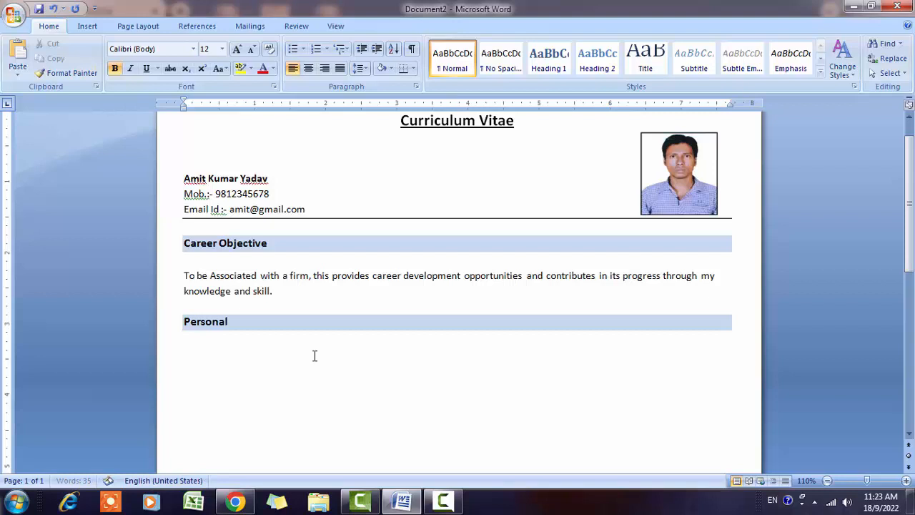
pyautogui.write(' Details')
# - Type an unbolded 11 pt 'Adress' label below the heading and add a left tab stop at 2.5"
pyautogui.click(246, 360)
pyautogui.write('Ad')
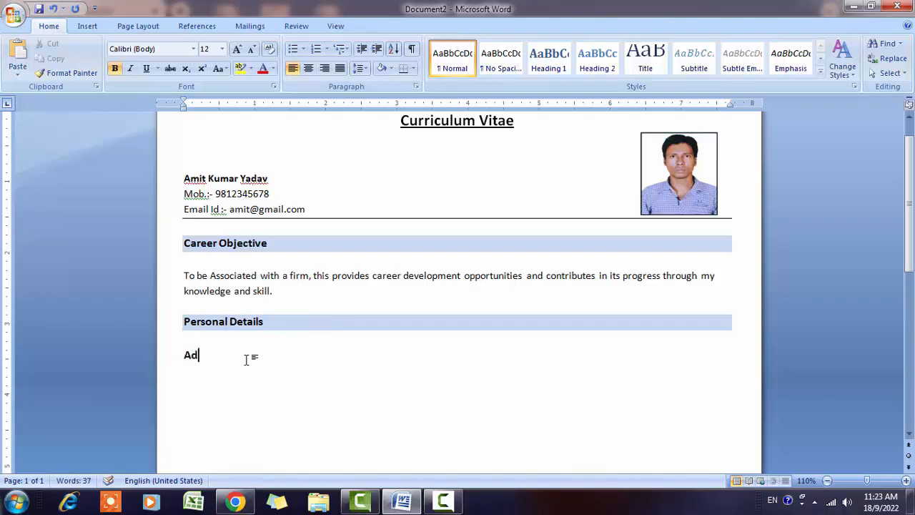
pyautogui.doubleClick(186, 348)
pyautogui.click(114, 68)
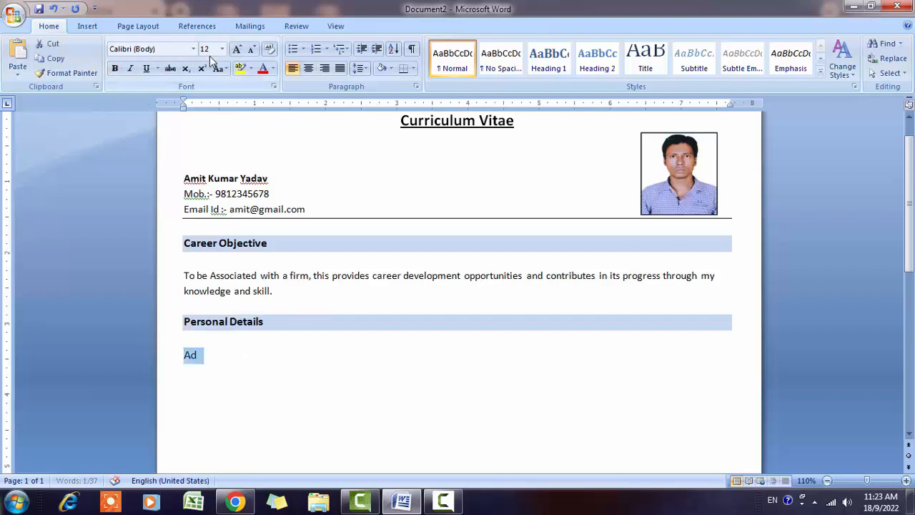
pyautogui.click(252, 51)
pyautogui.press('End')
pyautogui.write('ress')
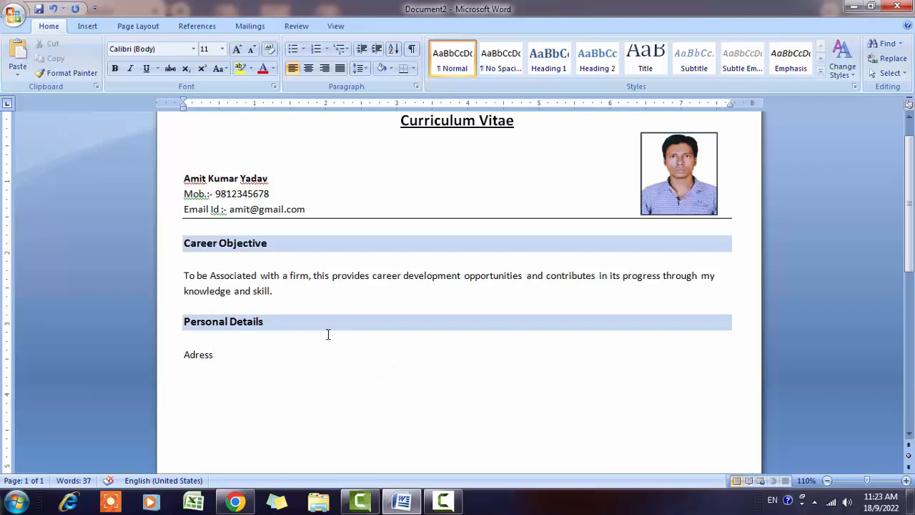
pyautogui.scroll(-2, 320, 301)
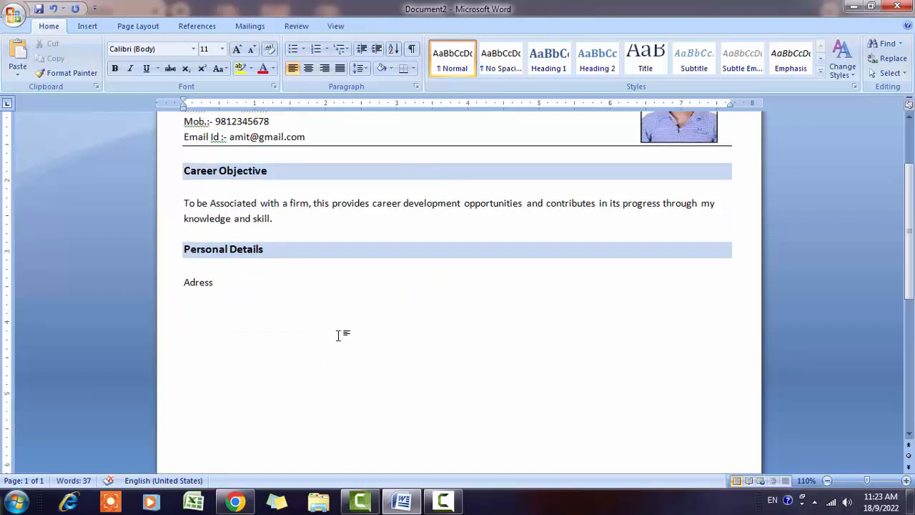
pyautogui.scroll(1, 336, 334)
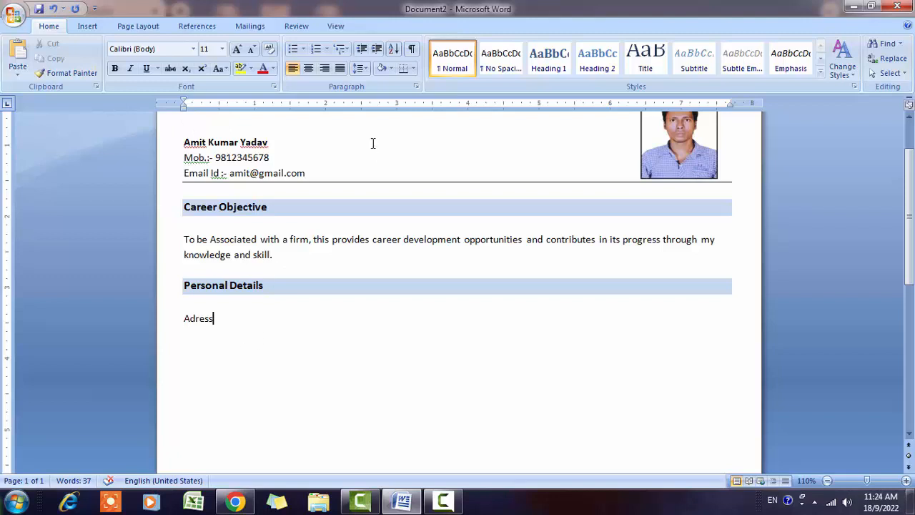
pyautogui.doubleClick(361, 104)
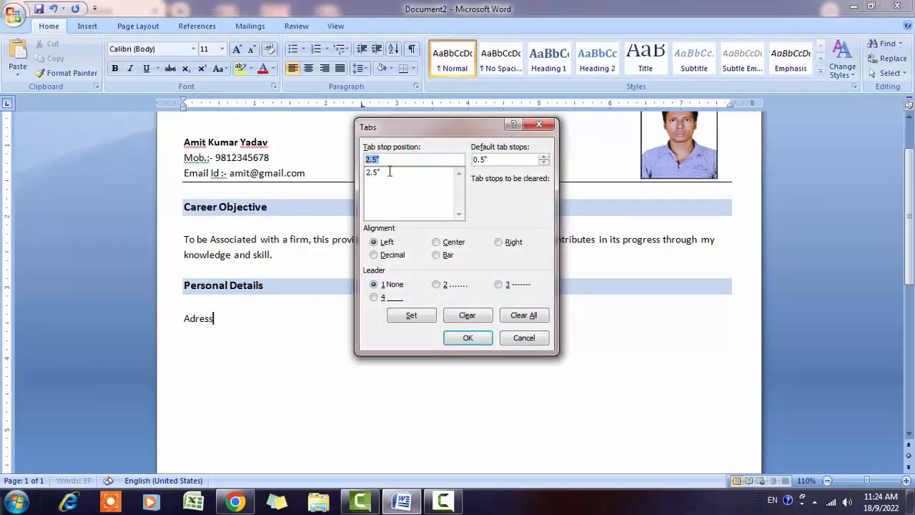
pyautogui.click(465, 339)
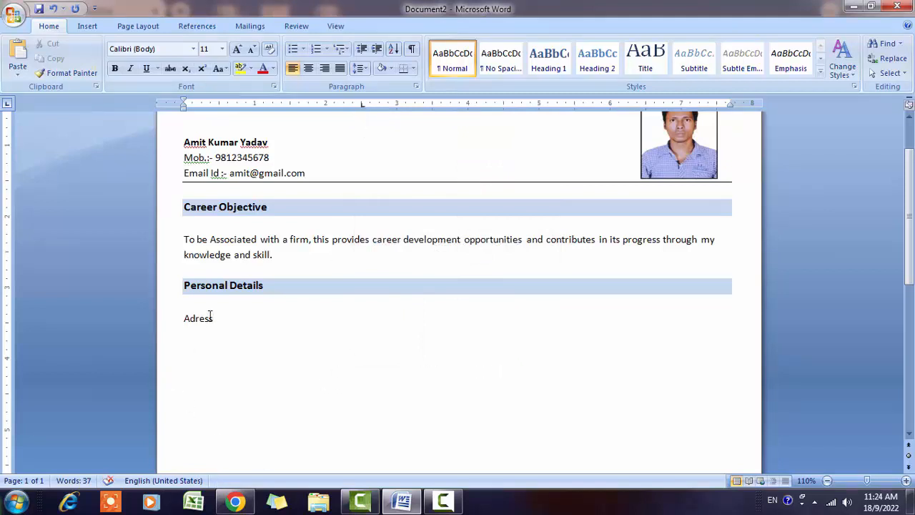
# - After a tab and colon on the Adress line, type the postal address, correcting typos
pyautogui.press('Tab')
pyautogui.write(':')
pyautogui.write('Shi')
pyautogui.press('BackSpace')
pyautogui.press('BackSpace')
pyautogui.press('BackSpace')
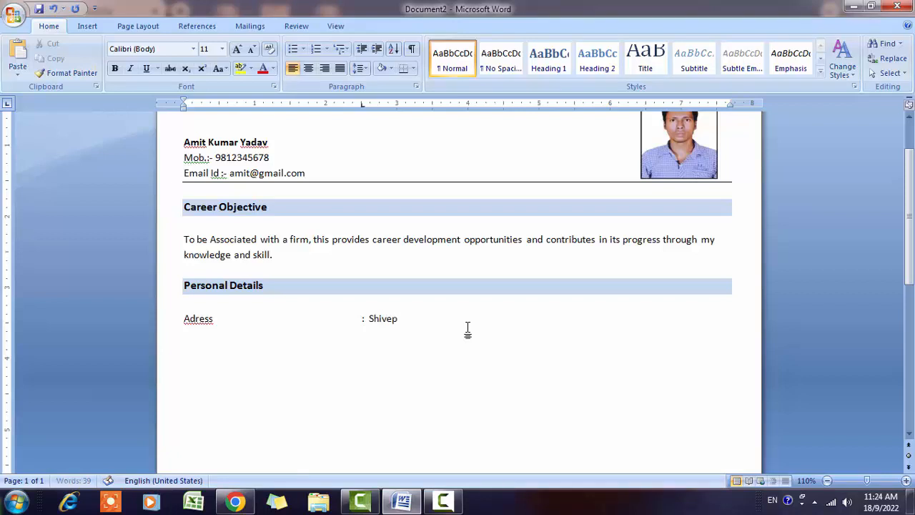
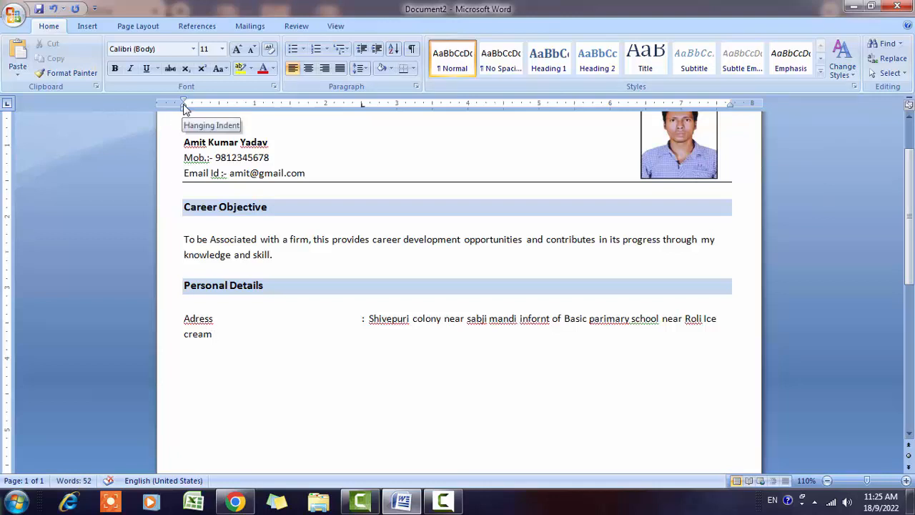
# - Hang the address's wrapped line under the colon tab, finish with the city and a full stop
pyautogui.moveTo(184, 106)
pyautogui.mouseDown()
pyautogui.moveTo(261, 127)
pyautogui.moveTo(369, 128)
pyautogui.mouseUp()
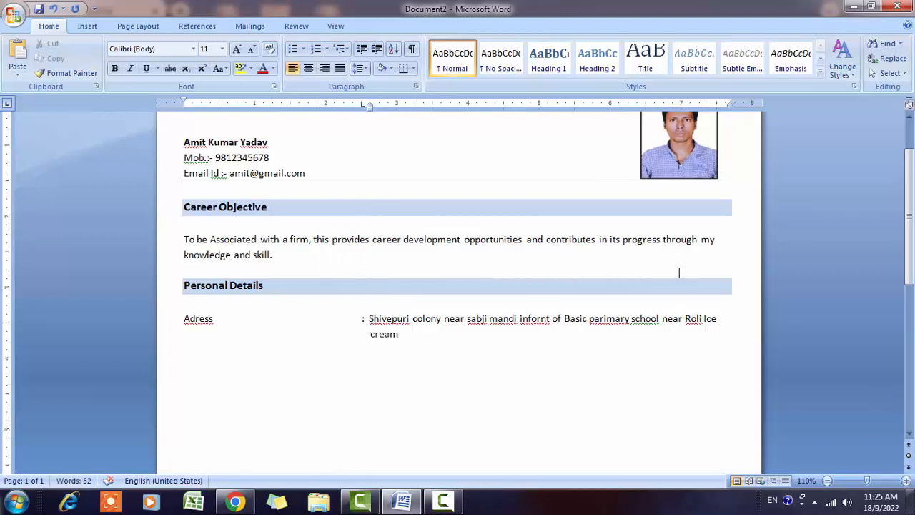
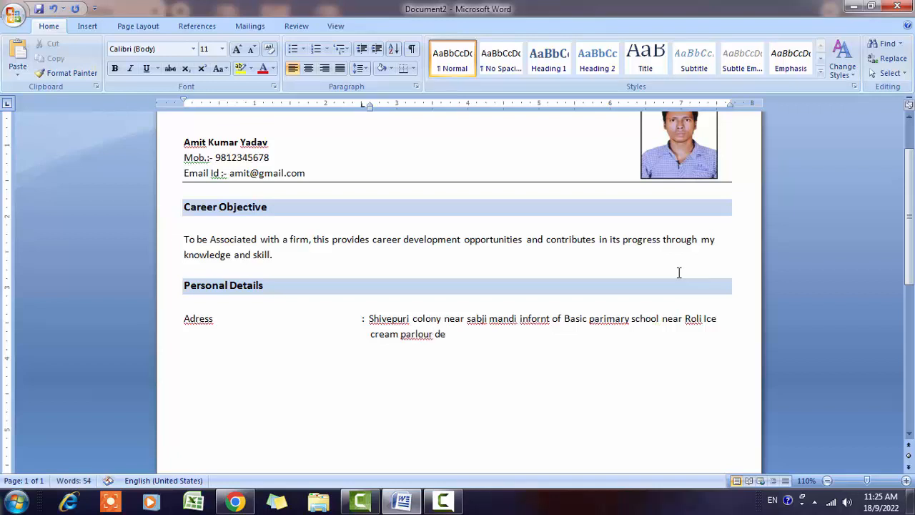
pyautogui.press('Return')
# - Add Date of Birth, Sex, Marital Status, Nationality, Language Known and Father's Name rows with tab-aligned ': value' entries
pyautogui.write('M')
pyautogui.press('BackSpace')
pyautogui.write('Date of')
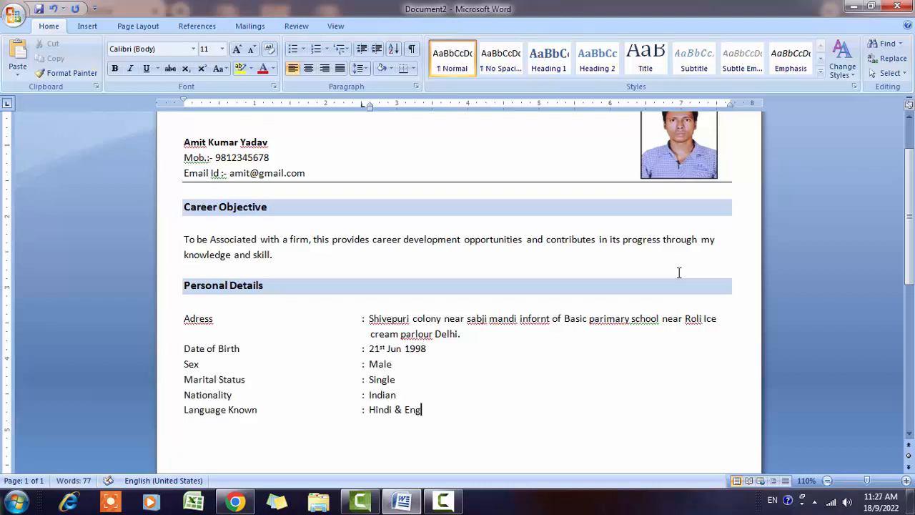
pyautogui.write('lish')
pyautogui.press('Return')
pyautogui.write('Father')
pyautogui.write("'s")
pyautogui.write(' Name')
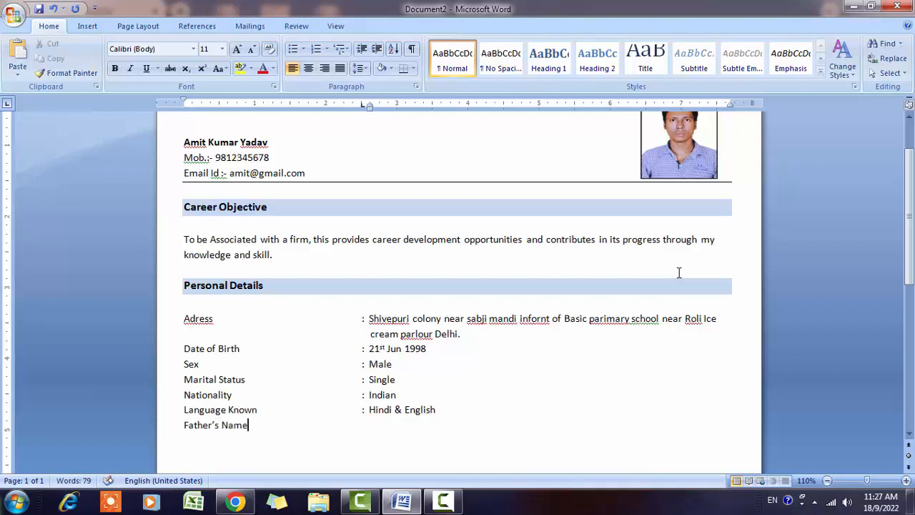
pyautogui.press('Tab')
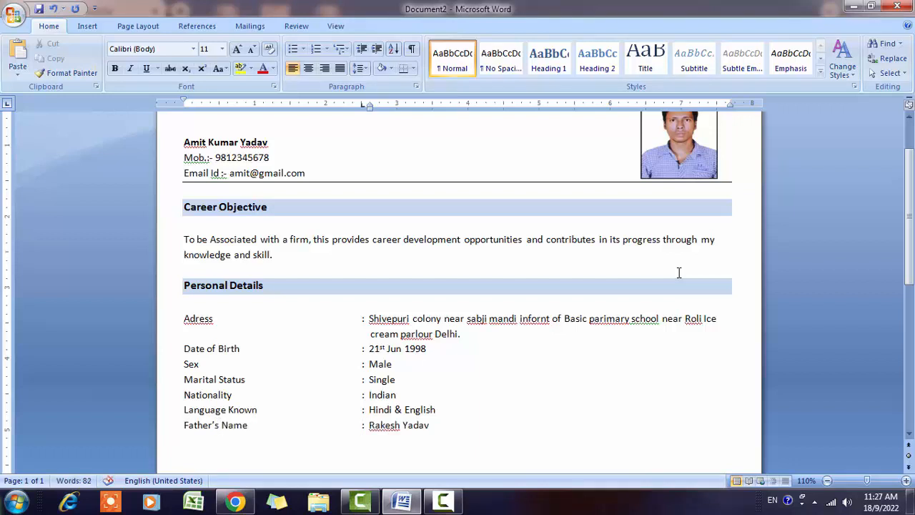
pyautogui.press('Return')
pyautogui.scroll(-2, 290, 418)
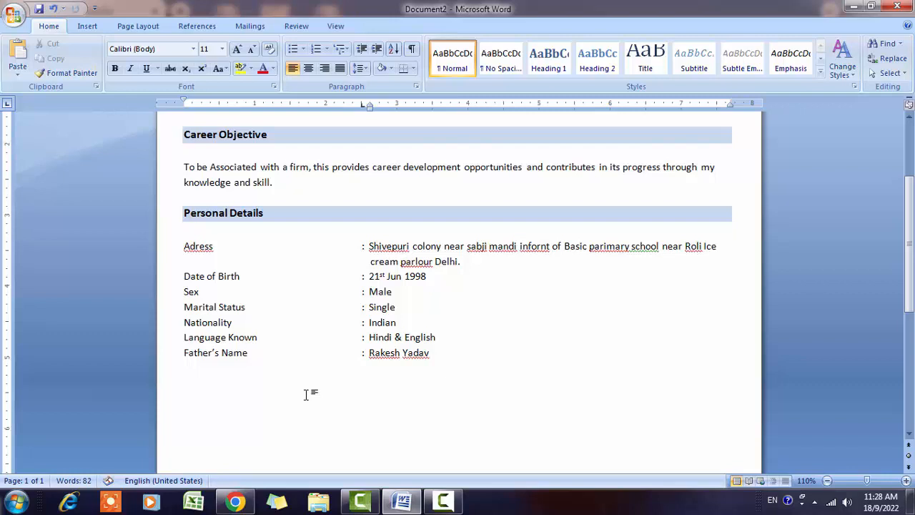
# - Paste the Personal Details heading below Father's Name and rename it 'Educational Details'
pyautogui.scroll(-3, 214, 286)
pyautogui.scroll(2, 257, 272)
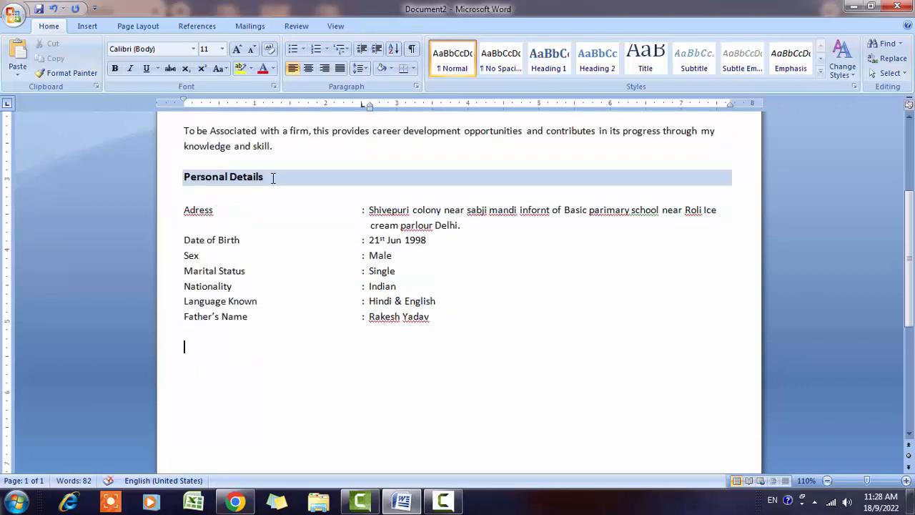
pyautogui.click(209, 357)
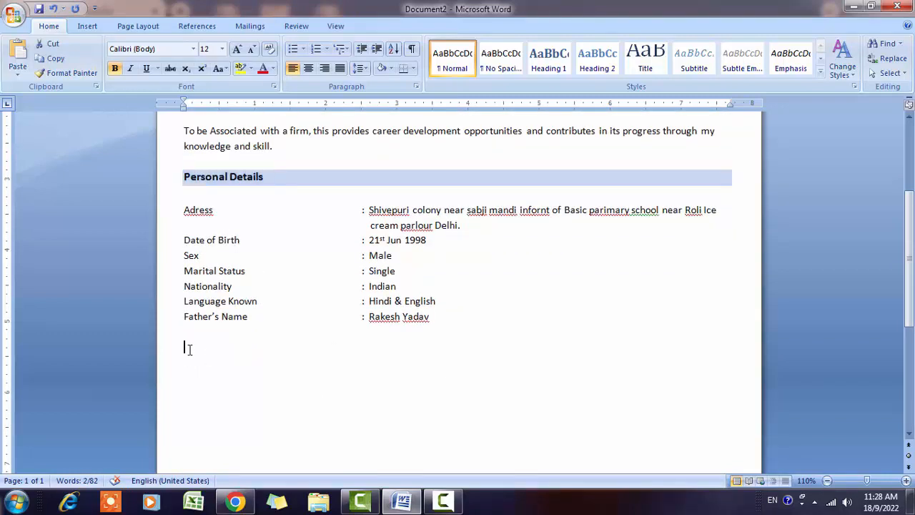
pyautogui.write('Personal Details')
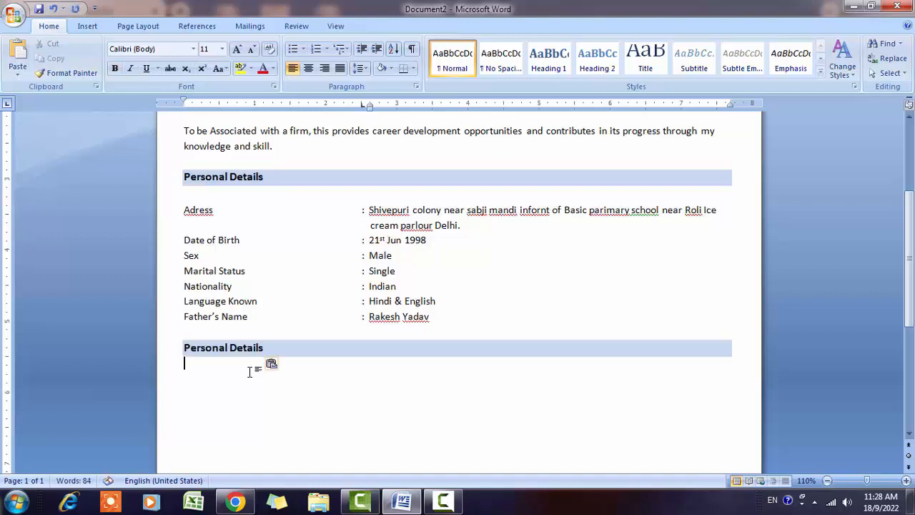
pyautogui.click(265, 353)
pyautogui.tripleClick(264, 355)
pyautogui.write('Education')
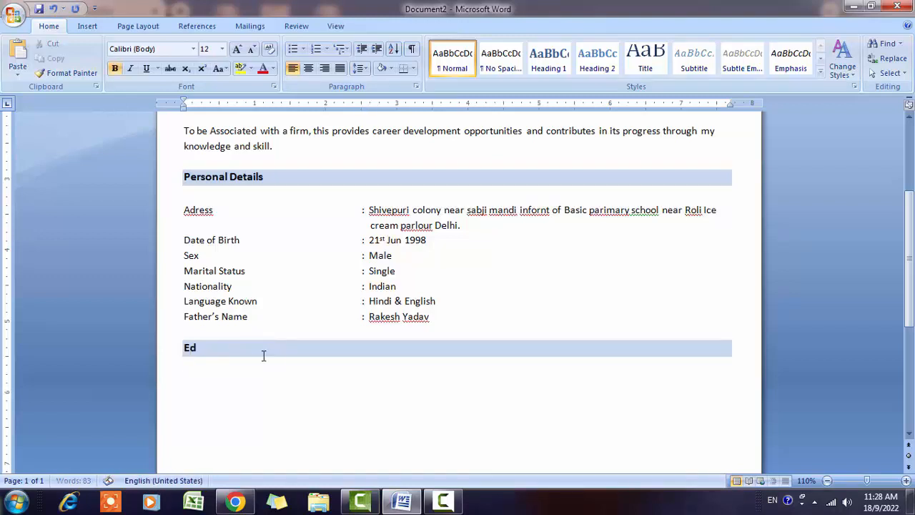
pyautogui.write('al Details')
pyautogui.press('Return')
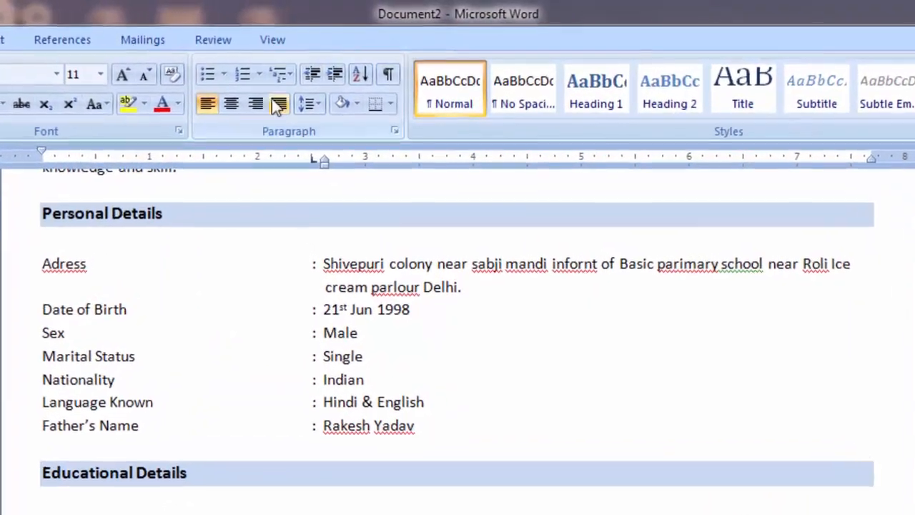
# - List the HSC, Intermediate and B.A qualifications with percentages and years as round bullets
pyautogui.click(213, 77)
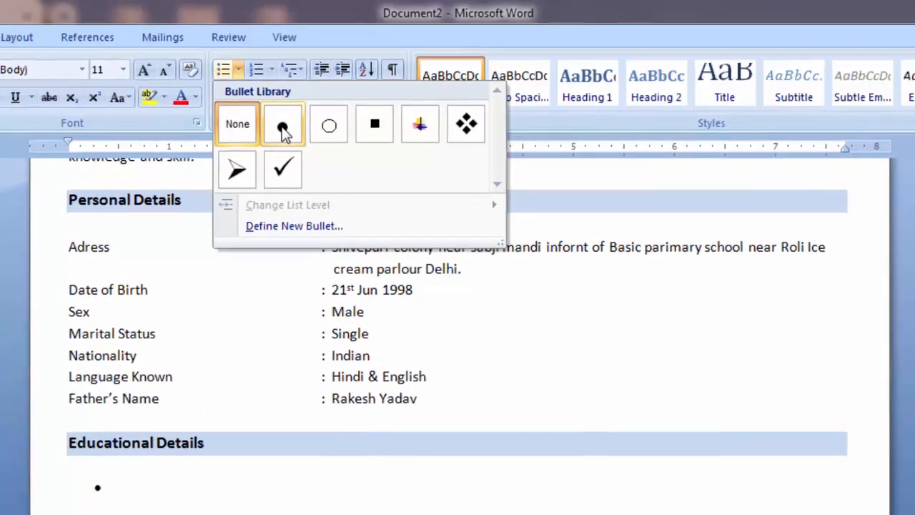
pyautogui.click(319, 103)
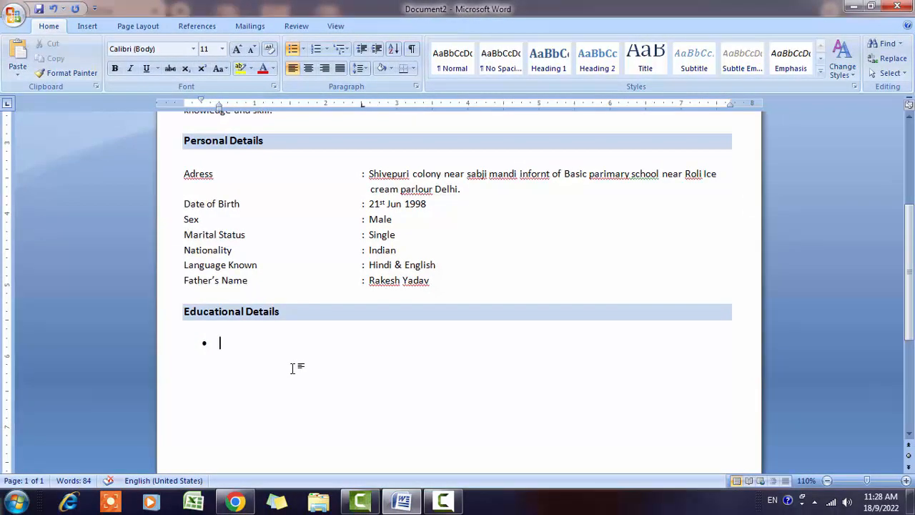
pyautogui.write('HSC from UPBO')
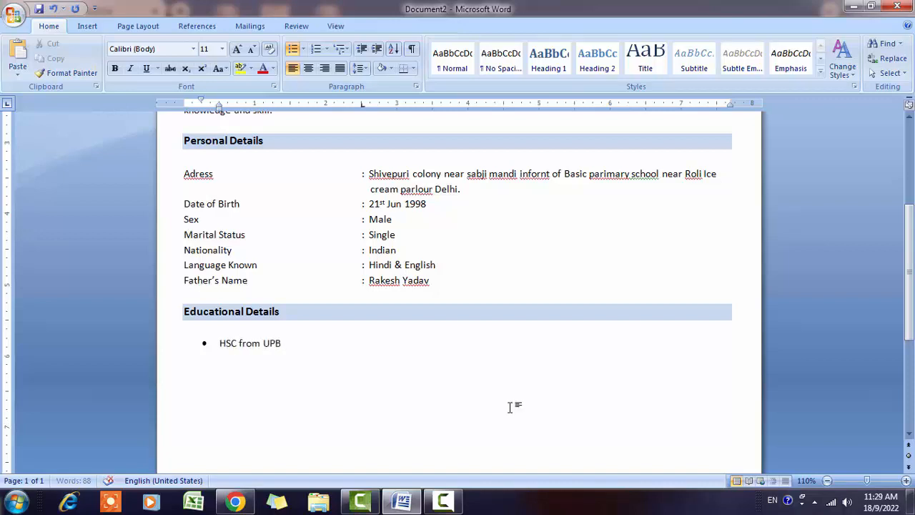
pyautogui.write('ARD with 68% in 2005.')
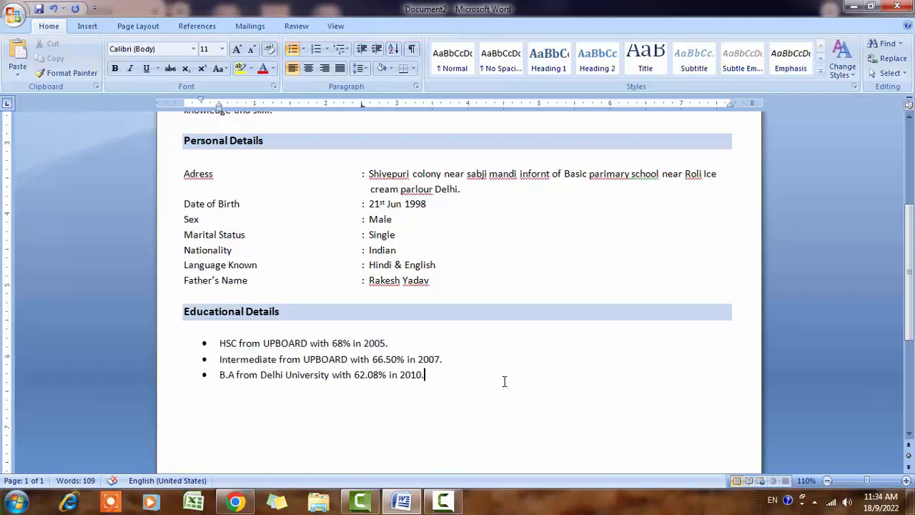
pyautogui.press('Return')
pyautogui.press('BackSpace')
pyautogui.scroll(-1, 215, 307)
# - Paste a copy of the Educational Details heading below the list and rename it 'Other Skills'
pyautogui.click(184, 273)
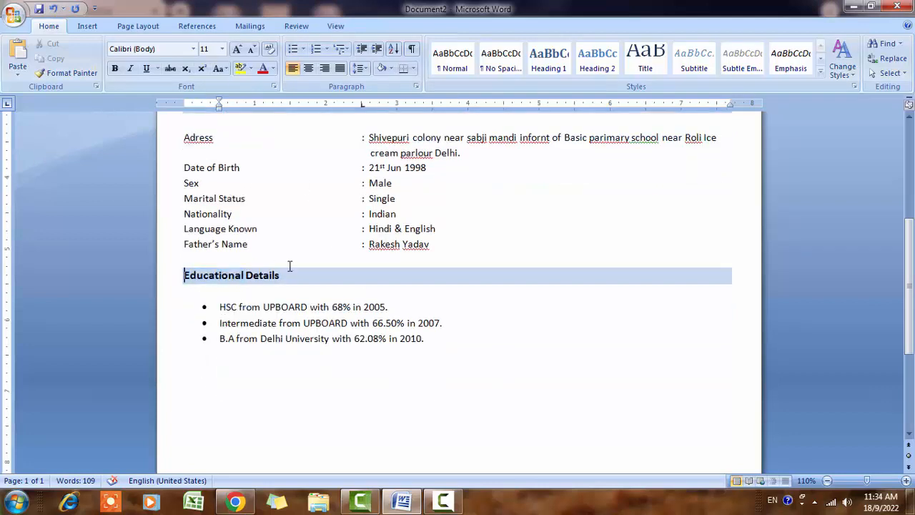
pyautogui.keyDown('shift'); pyautogui.click(290, 272); pyautogui.keyUp('shift')
pyautogui.hotkey('ctrl', 'c')
pyautogui.click(200, 365)
pyautogui.hotkey('ctrl', 'v')
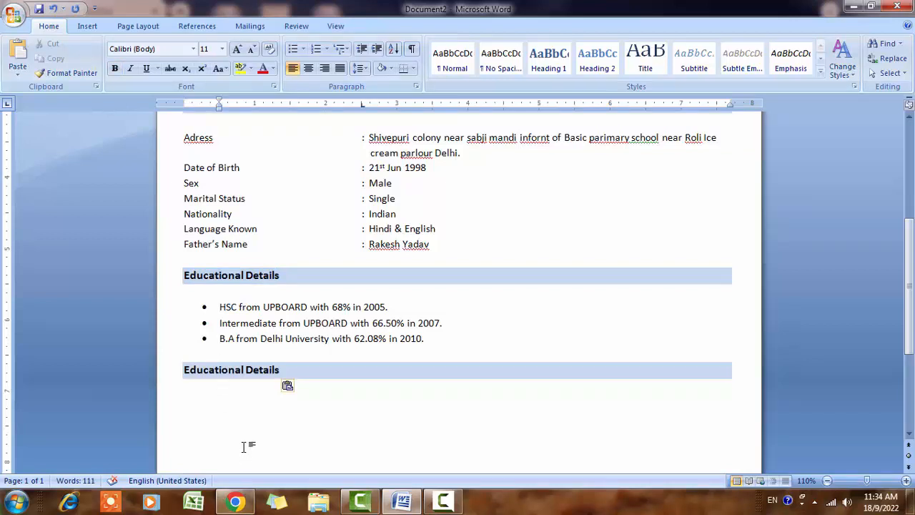
pyautogui.click(288, 372)
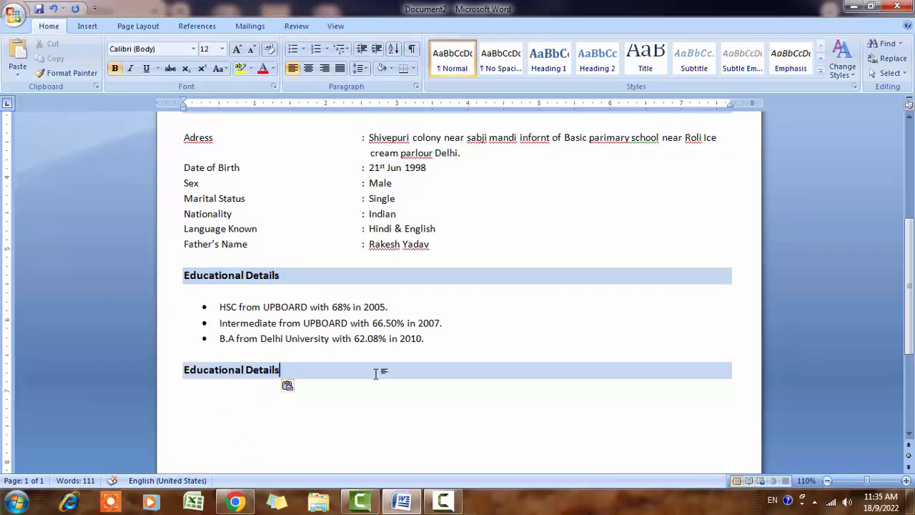
pyautogui.hotkey('shift', 'Home')
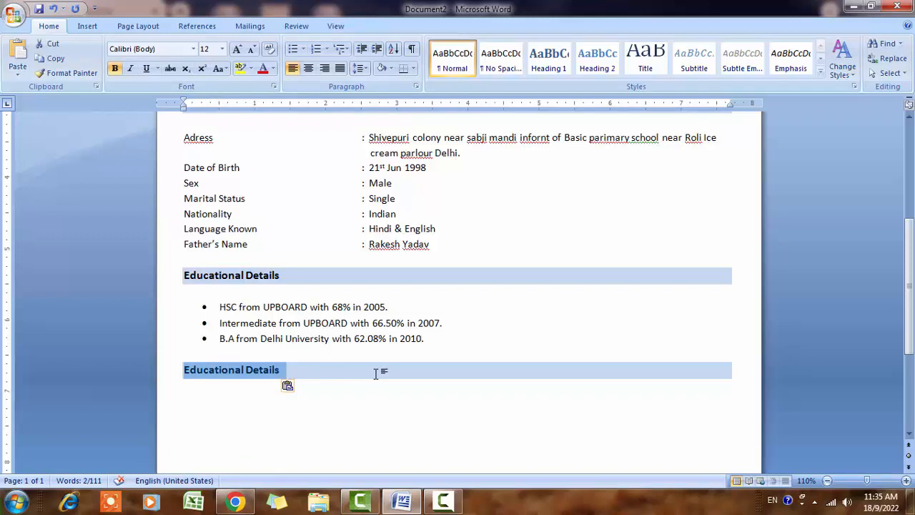
pyautogui.write('Other ')
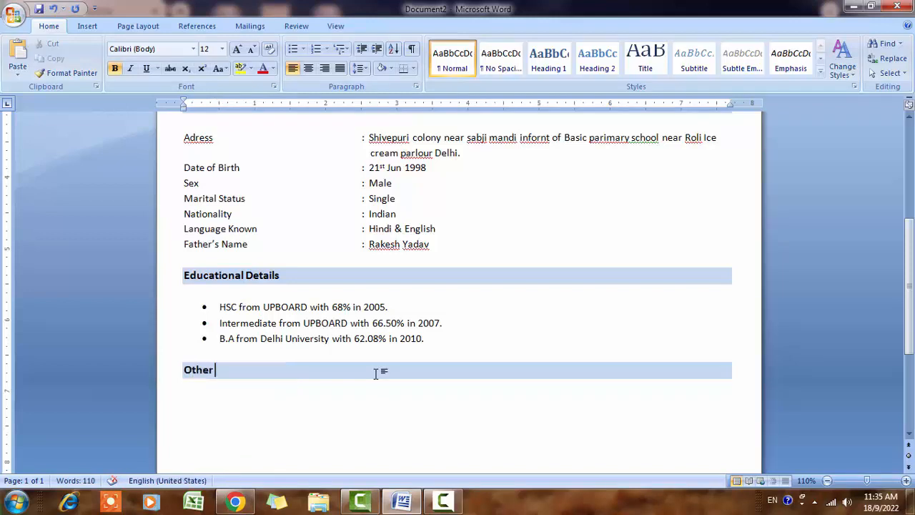
pyautogui.write('Skills')
pyautogui.click(255, 403)
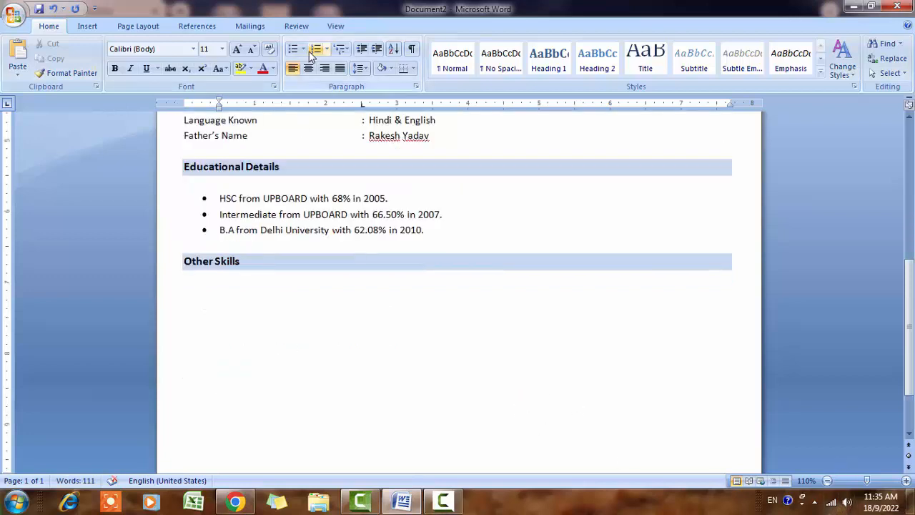
# - Add a round-bulleted 'One Year Computer Diploma (ADCA).' item under Other Skills and end the list
pyautogui.click(303, 49)
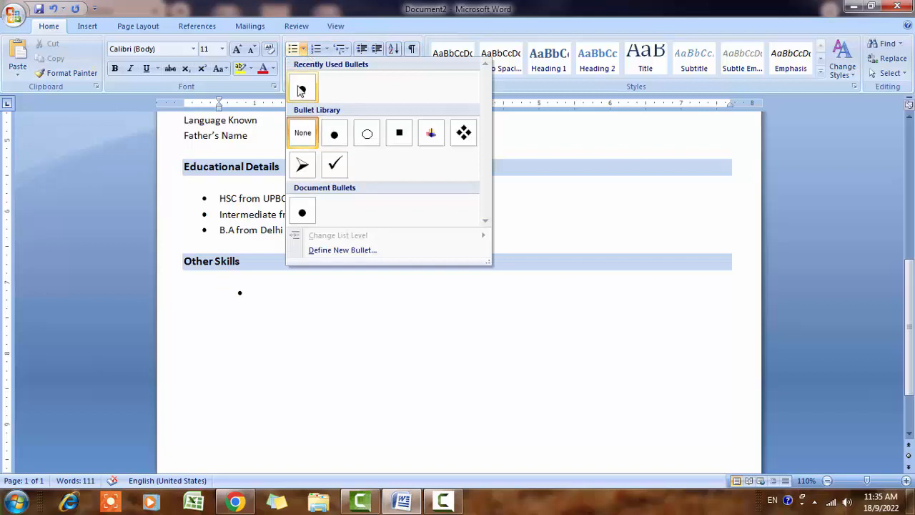
pyautogui.click(302, 90)
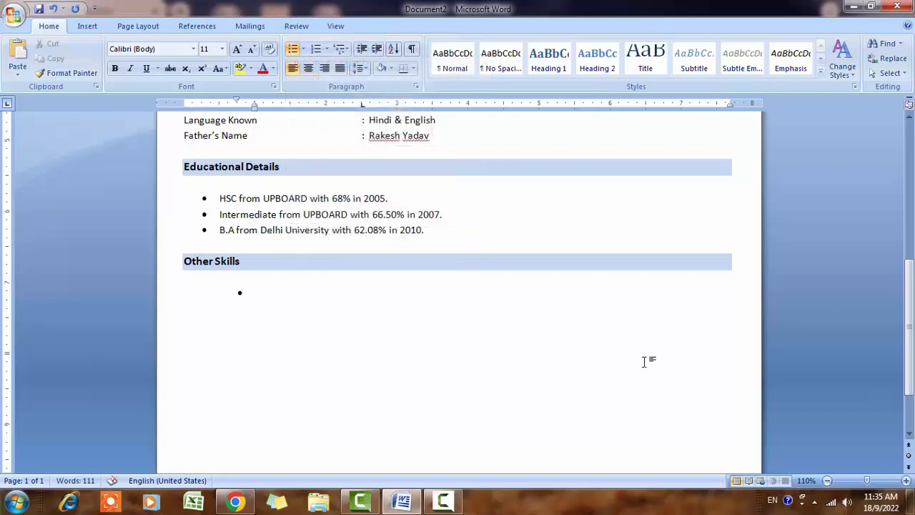
pyautogui.press('Return')
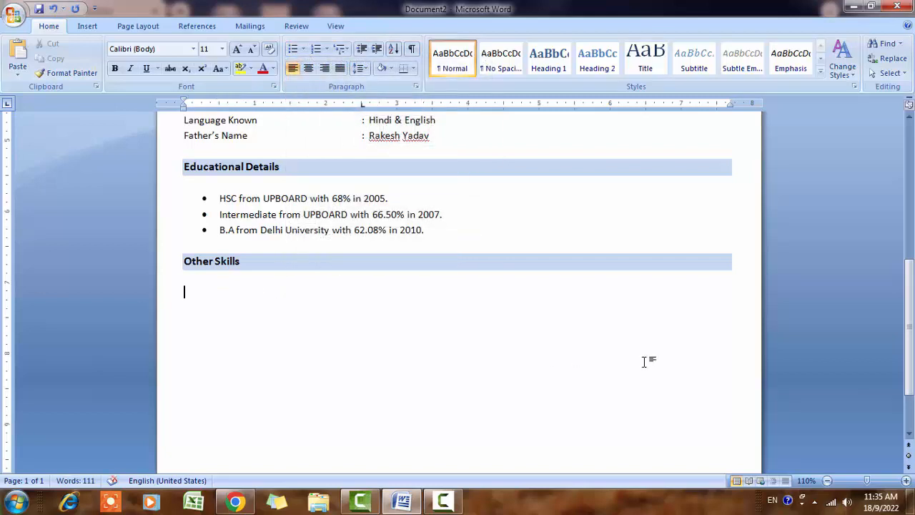
pyautogui.press('BackSpace')
pyautogui.press('Return')
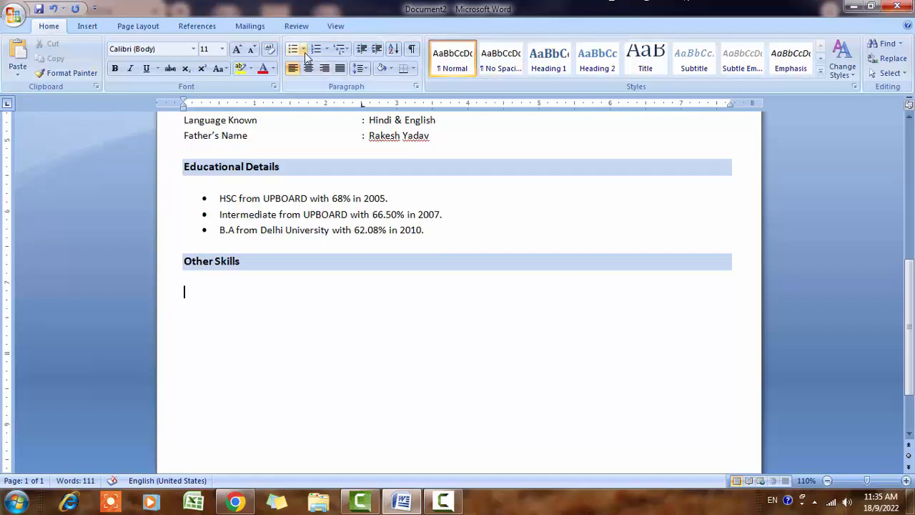
pyautogui.click(304, 50)
pyautogui.click(302, 86)
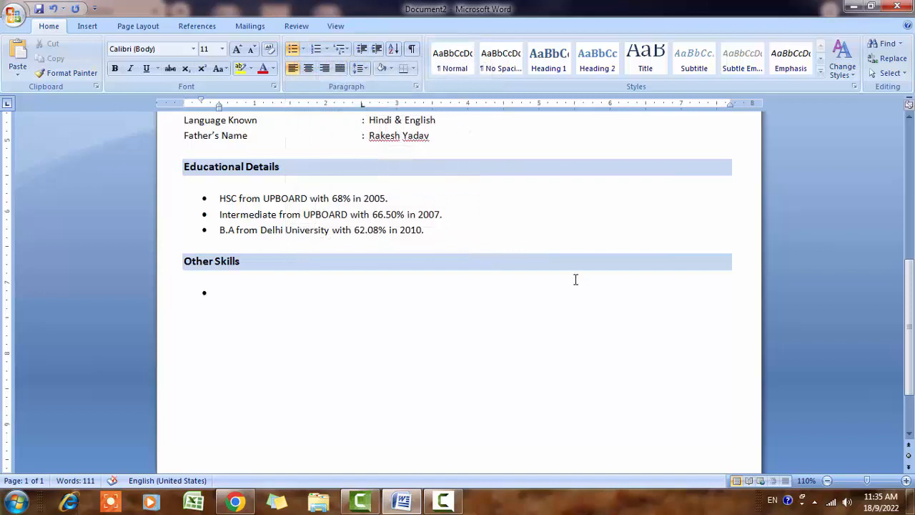
pyautogui.write('One Year Computer Diploma')
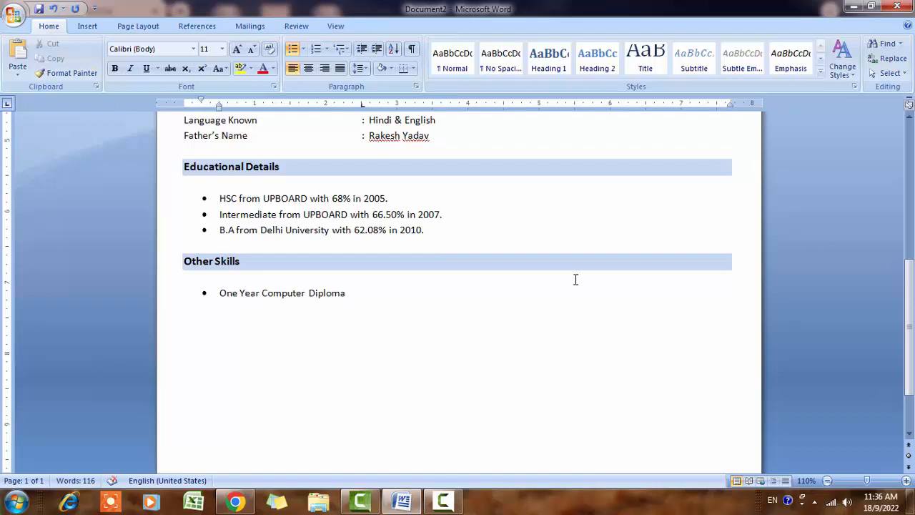
pyautogui.write(' (ADCA).')
pyautogui.press('Return')
pyautogui.press('Return')
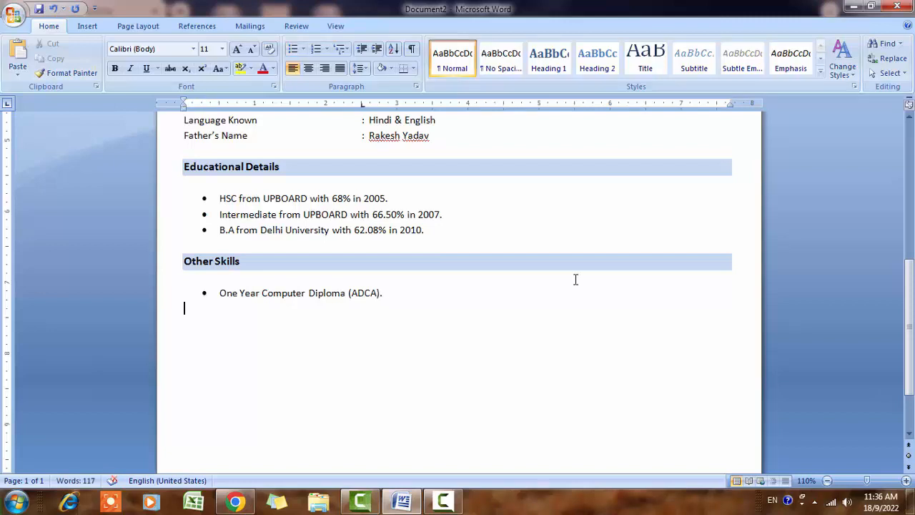
pyautogui.scroll(-2, 358, 293)
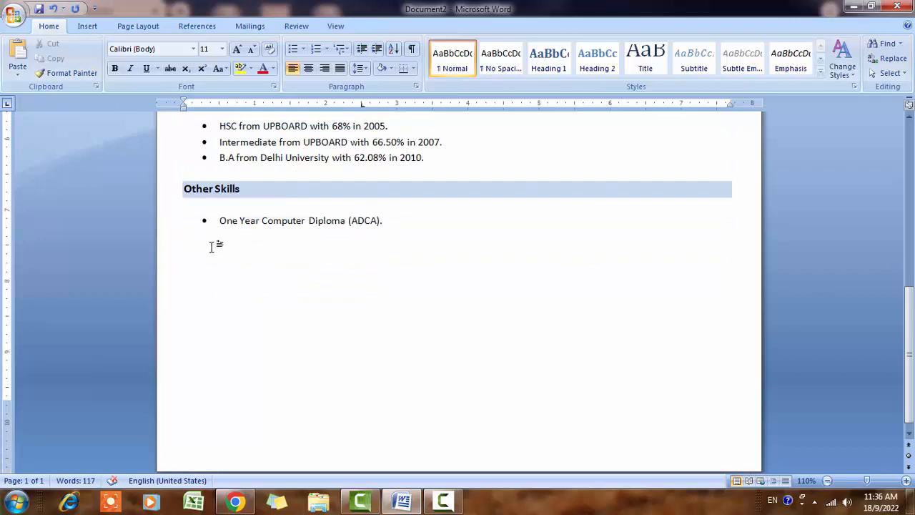
# - Paste the Other Skills heading below the diploma bullet and retype it as 'Experience'
pyautogui.moveTo(184, 188); pyautogui.dragTo(230, 188)
pyautogui.hotkey('ctrl', 'c')
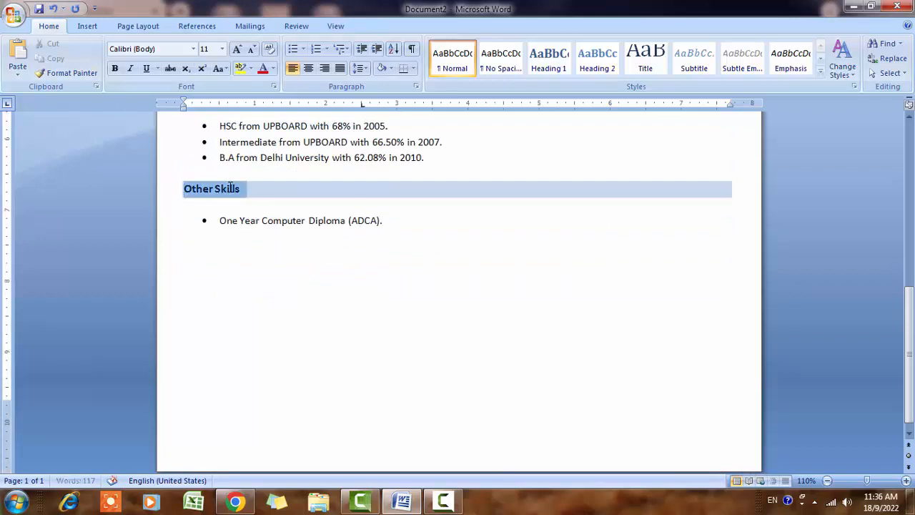
pyautogui.click(203, 264)
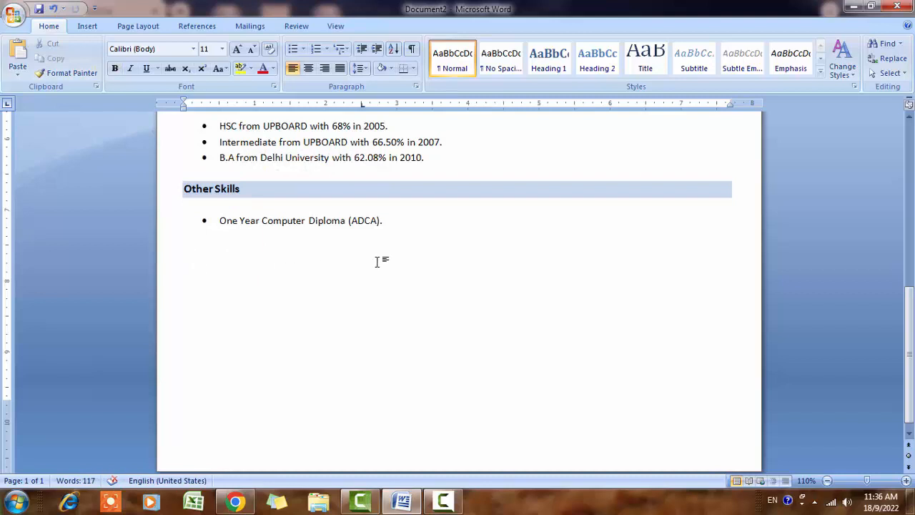
pyautogui.press('Return')
pyautogui.hotkey('ctrl', 'v')
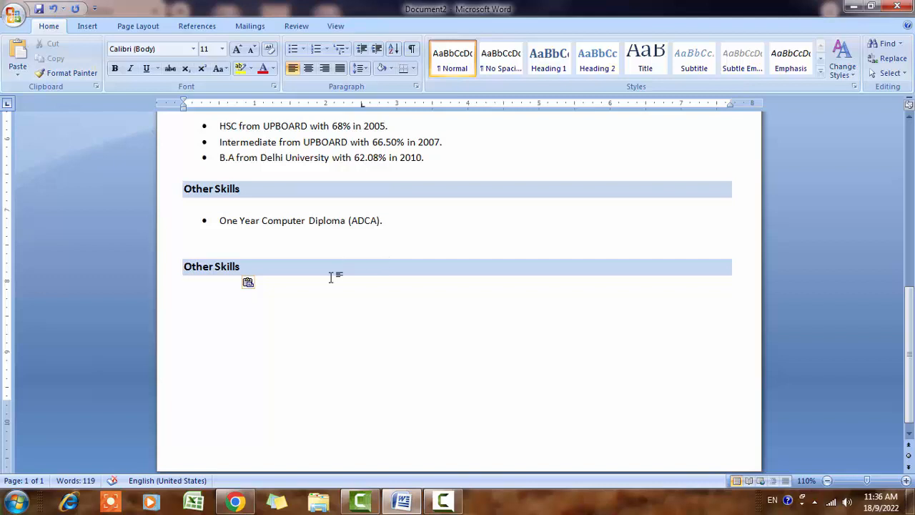
pyautogui.click(281, 268)
pyautogui.tripleClick(281, 268)
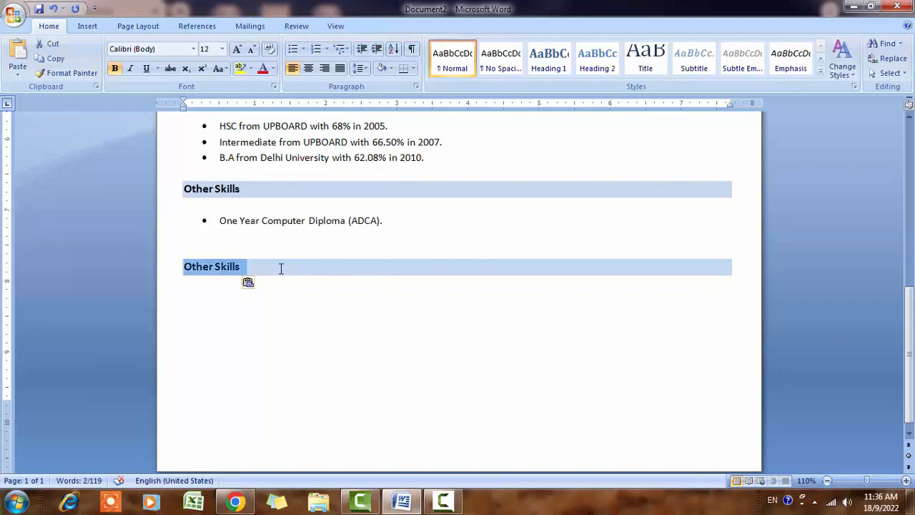
pyautogui.write('Exp')
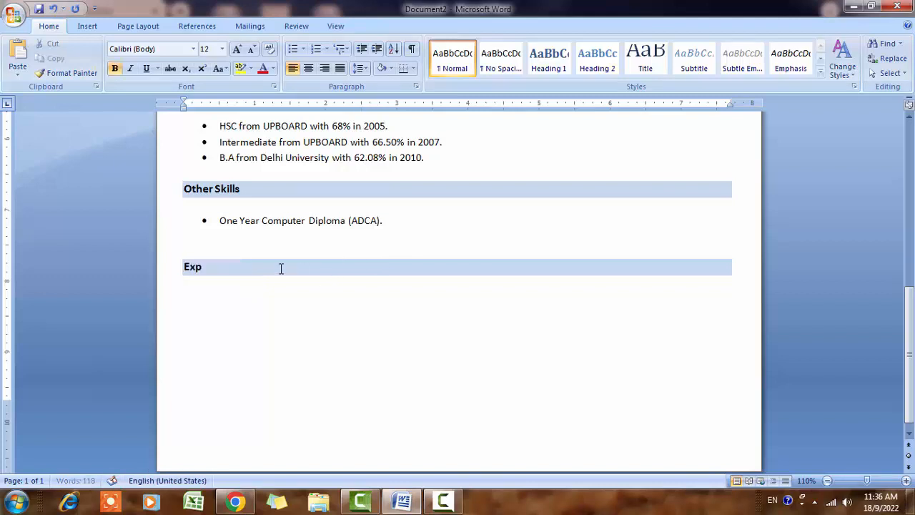
pyautogui.write('erience')
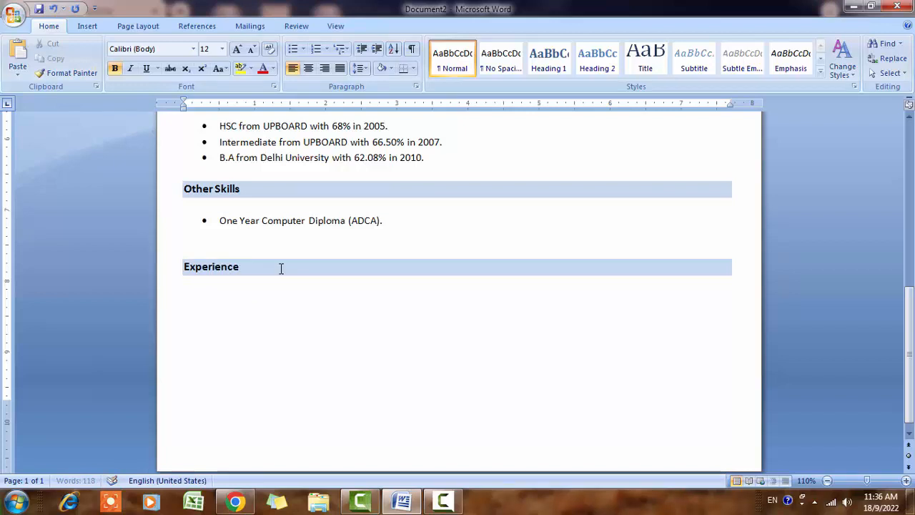
pyautogui.press('Return')
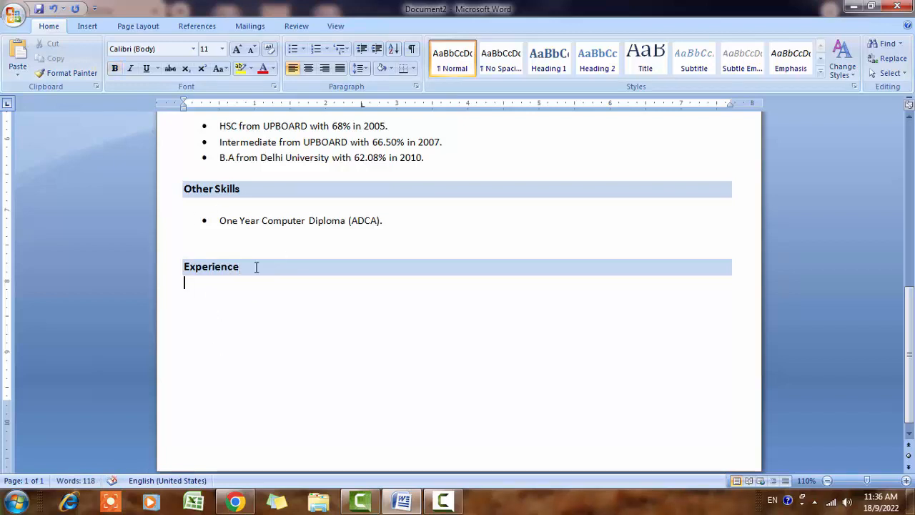
# - Add a round-bulleted 'Fresher' item under Experience, followed by a plain empty line
pyautogui.click(301, 49)
pyautogui.click(333, 133)
pyautogui.write('Fresher')
pyautogui.press('Return')
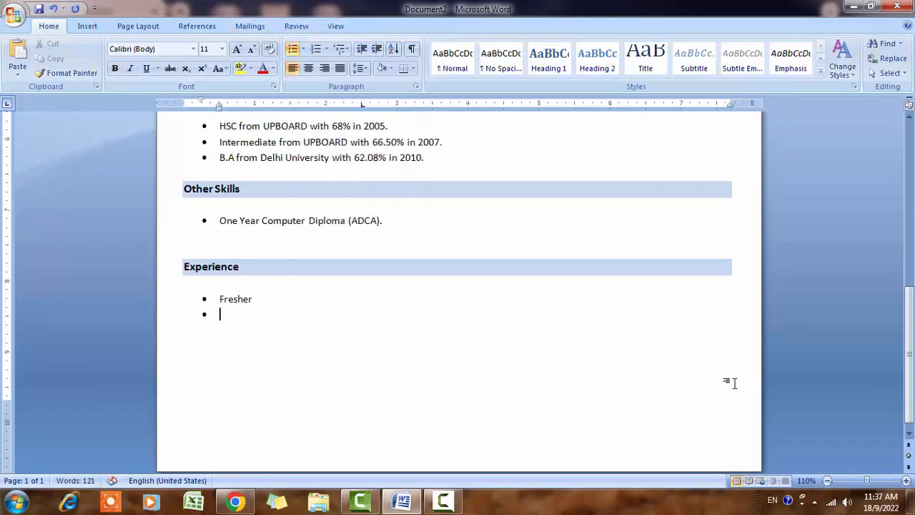
pyautogui.press('BackSpace')
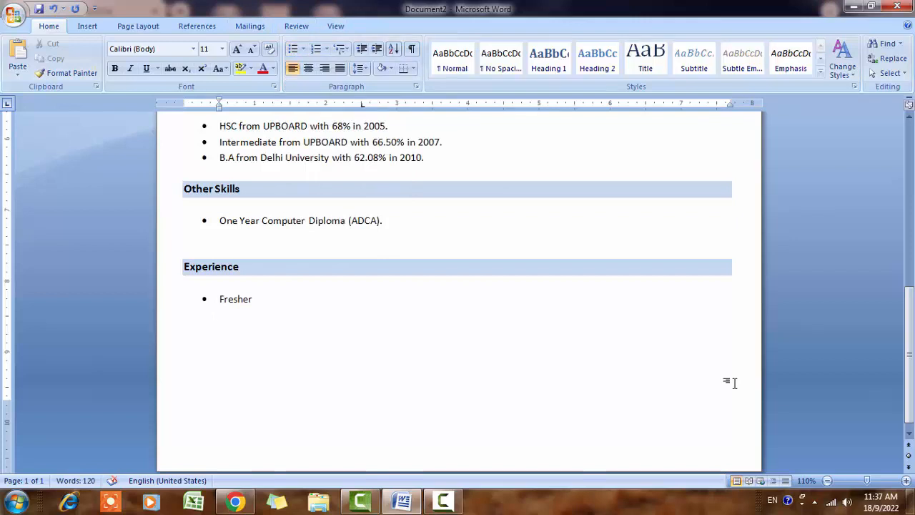
pyautogui.press('Return')
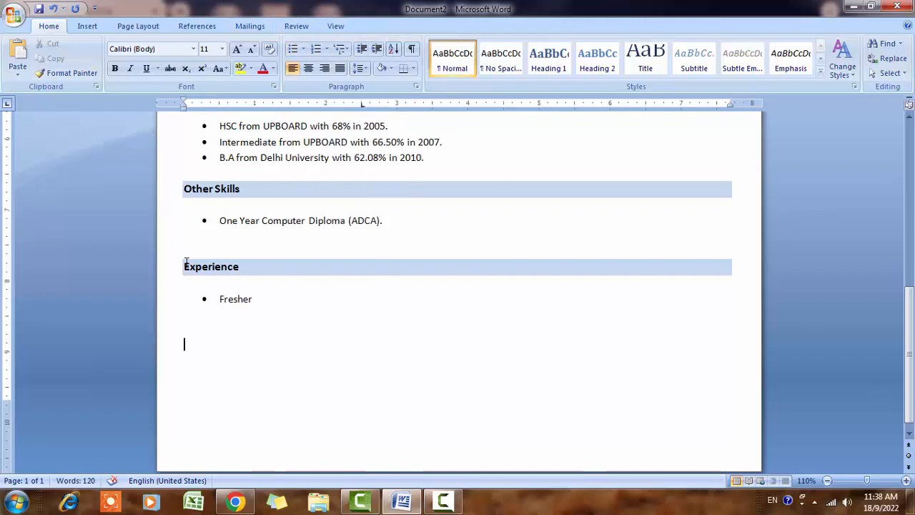
# - Copy the Experience heading and paste a second copy below the Fresher item
pyautogui.moveTo(186, 262); pyautogui.dragTo(249, 285)
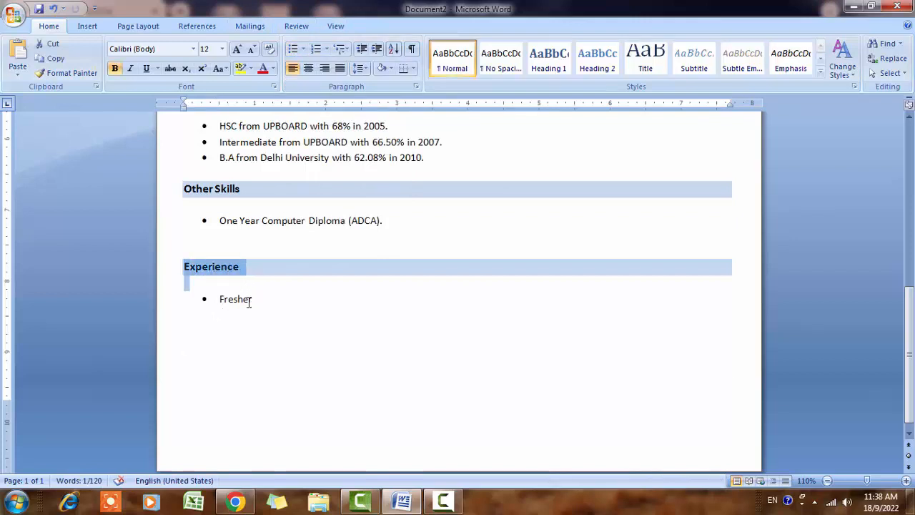
pyautogui.hotkey('ctrl', 'c')
pyautogui.click(218, 339)
pyautogui.hotkey('ctrl', 'v')
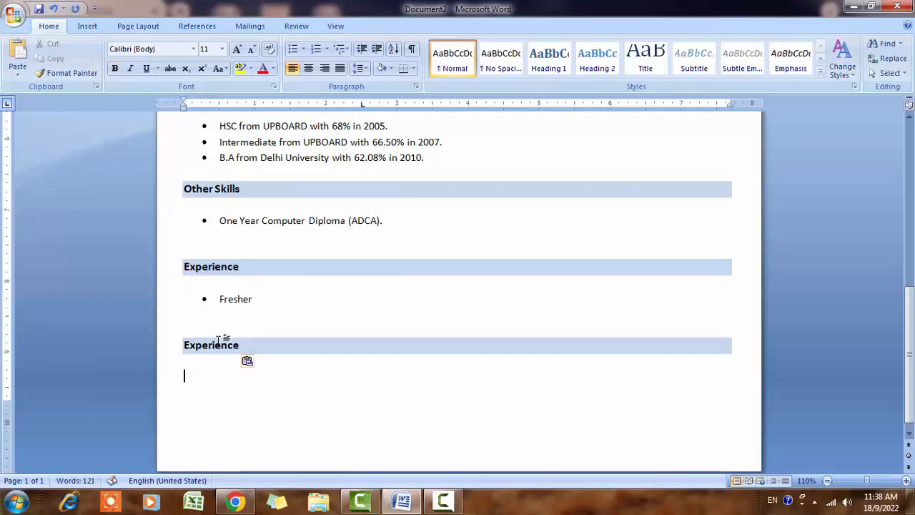
# - Replace 'Fresher' with 'One Year Experience in Mandal Pharma Company as a computer Operator.'
pyautogui.moveTo(220, 299); pyautogui.dragTo(303, 316)
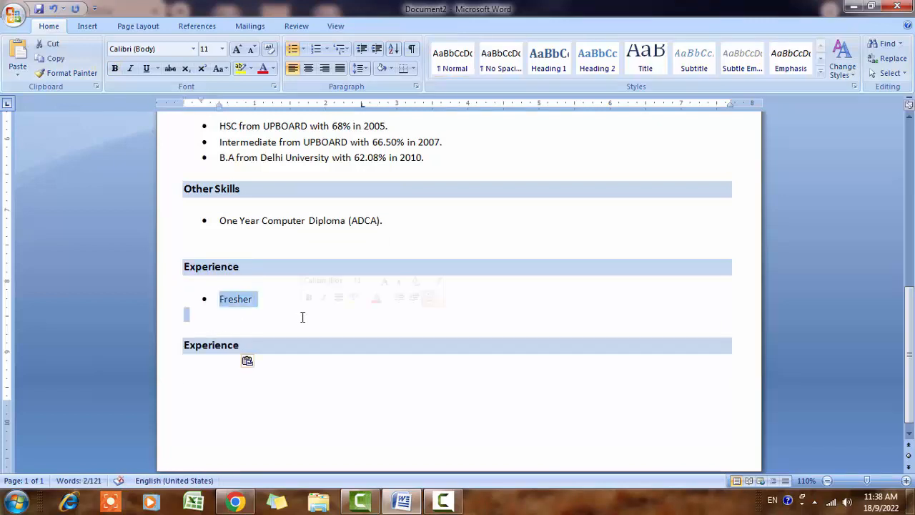
pyautogui.press('Delete')
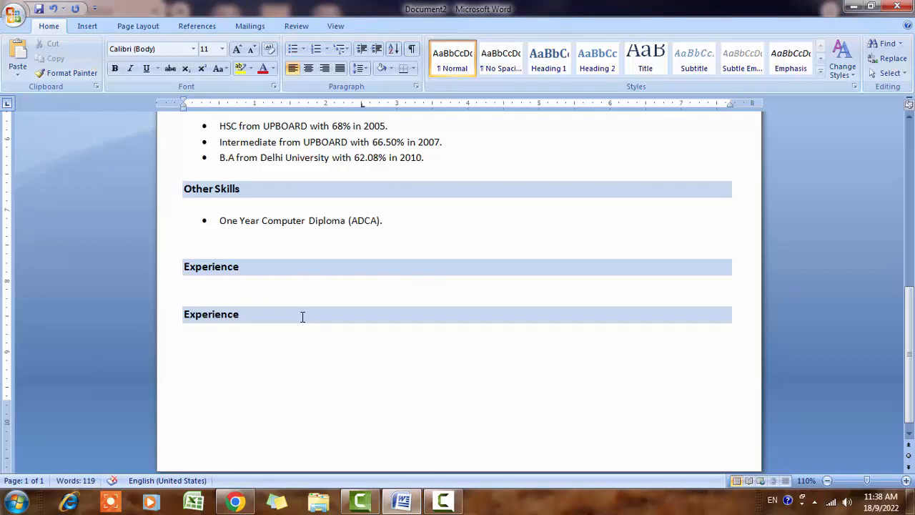
pyautogui.hotkey('ctrl', 'z')
pyautogui.click(316, 302)
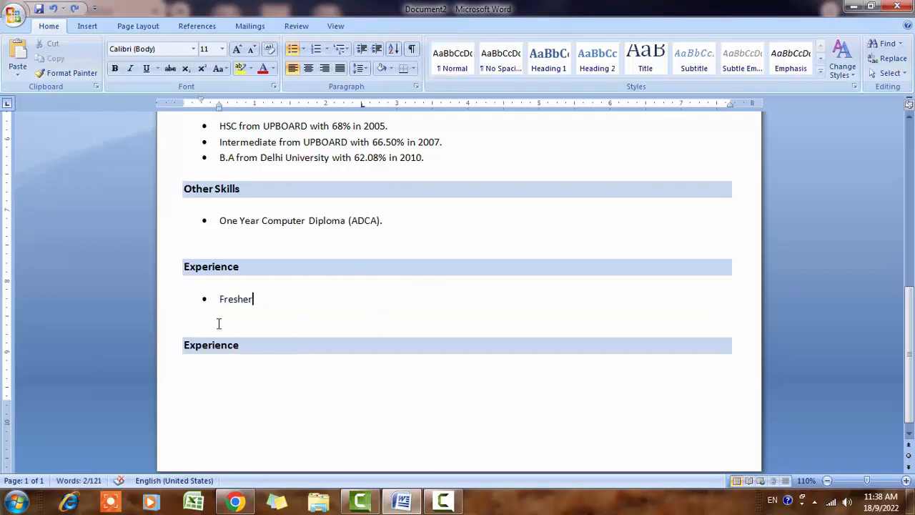
pyautogui.moveTo(220, 300); pyautogui.dragTo(262, 310)
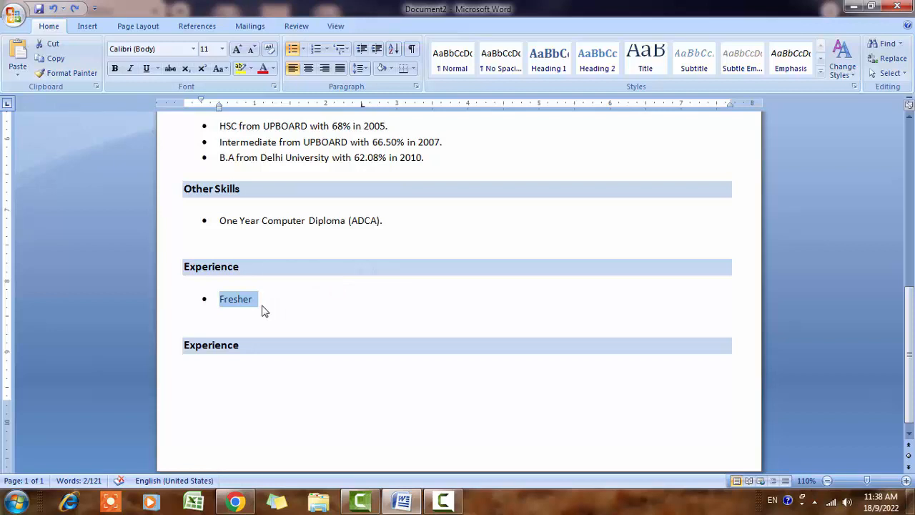
pyautogui.write('Work')
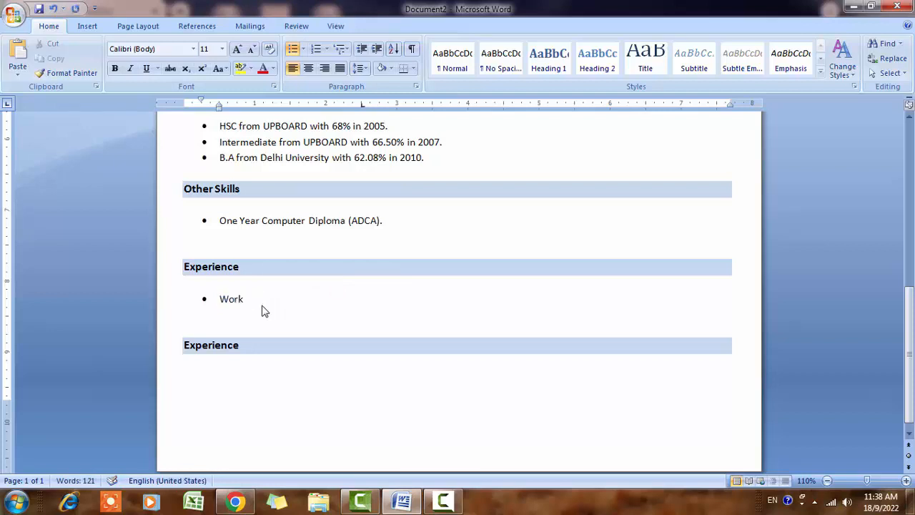
pyautogui.press('BackSpace')
pyautogui.press('BackSpace')
pyautogui.press('BackSpace')
pyautogui.press('BackSpace')
pyautogui.press('BackSpace')
pyautogui.press('BackSpace')
pyautogui.press('BackSpace')
pyautogui.write('One Ye')
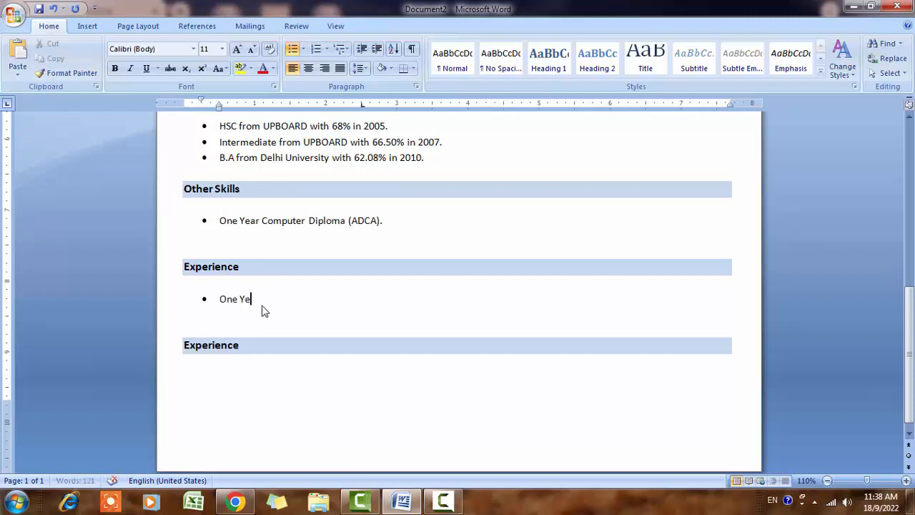
pyautogui.write('ar Experience in Mandal Pharma Company as a computer Operator.')
# - Bold 'computer Operator.' and capitalize it to 'Computer'
pyautogui.hotkey('shift', 'Left')
pyautogui.hotkey('shift', 'Left')
pyautogui.hotkey('shift', 'Left')
pyautogui.hotkey('shift', 'Left')
pyautogui.hotkey('shift', 'Left')
pyautogui.hotkey('shift', 'Left')
pyautogui.hotkey('shift', 'Left')
pyautogui.hotkey('shift', 'Left')
pyautogui.hotkey('shift', 'Left')
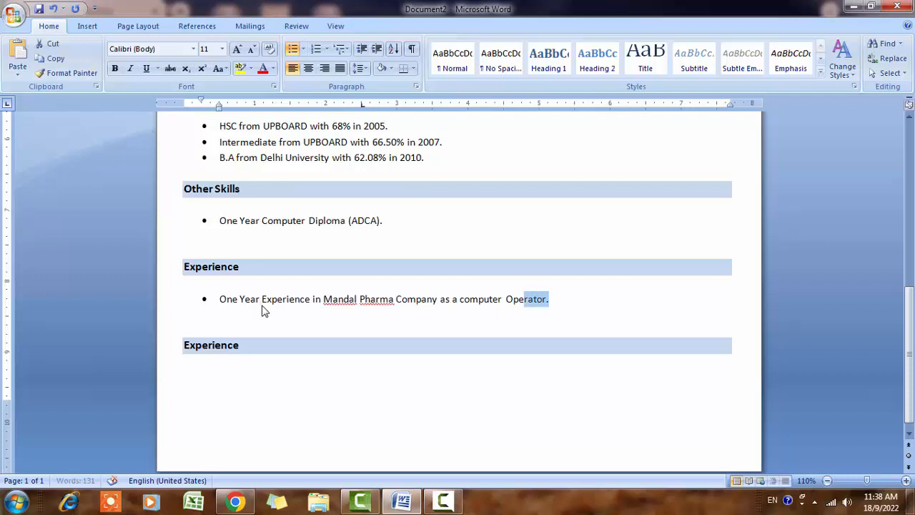
pyautogui.hotkey('shift', 'Left')
pyautogui.hotkey('shift', 'Left')
pyautogui.hotkey('shift', 'Left')
pyautogui.hotkey('shift', 'Left')
pyautogui.hotkey('shift', 'Left')
pyautogui.hotkey('shift', 'Left')
pyautogui.hotkey('shift', 'Left')
pyautogui.hotkey('shift', 'Left')
pyautogui.hotkey('shift', 'Left')
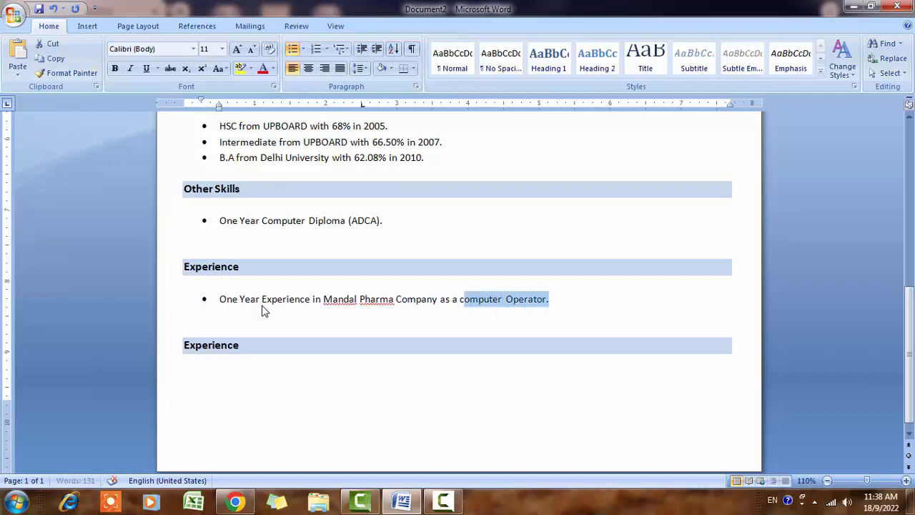
pyautogui.click(114, 68)
pyautogui.click(465, 299)
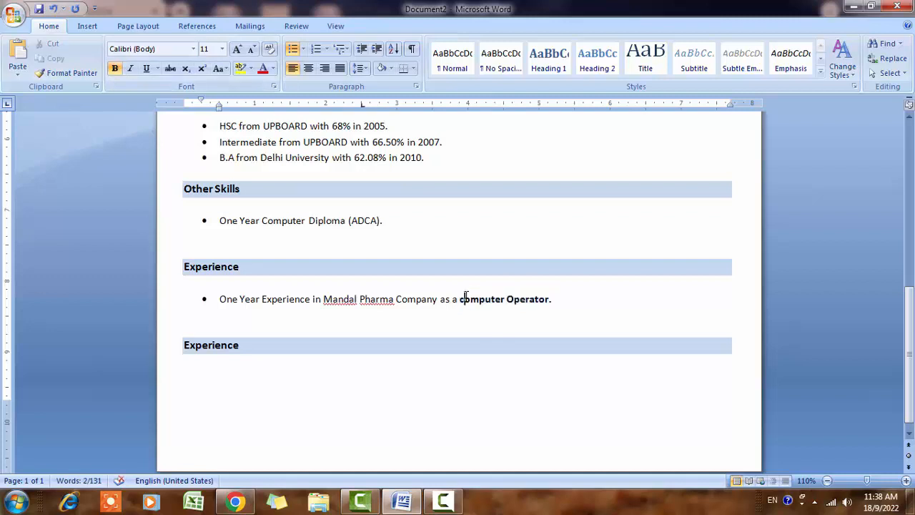
pyautogui.press('BackSpace')
pyautogui.write('C')
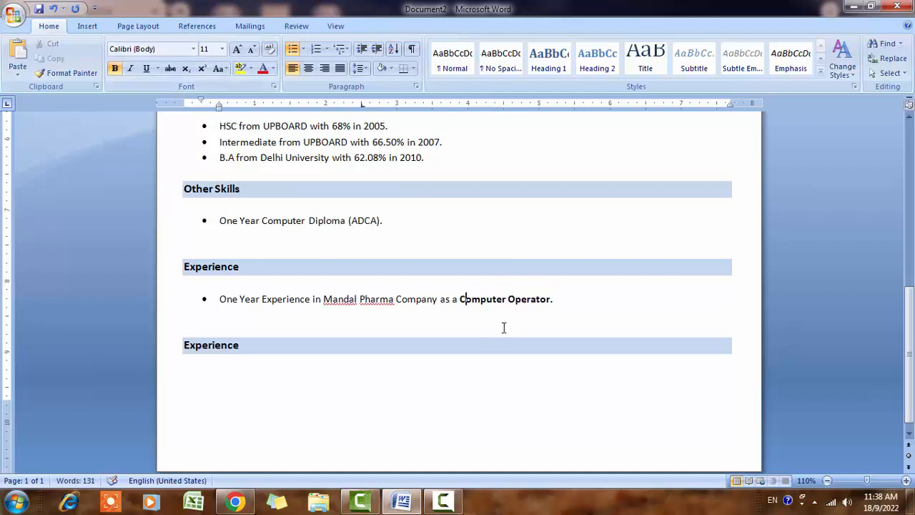
# - Make 'Mandal Pharma Company' bold in the Experience bullet
pyautogui.press('Left')
pyautogui.press('Left')
pyautogui.press('Left')
pyautogui.press('Left')
pyautogui.press('Left')
pyautogui.press('Left')
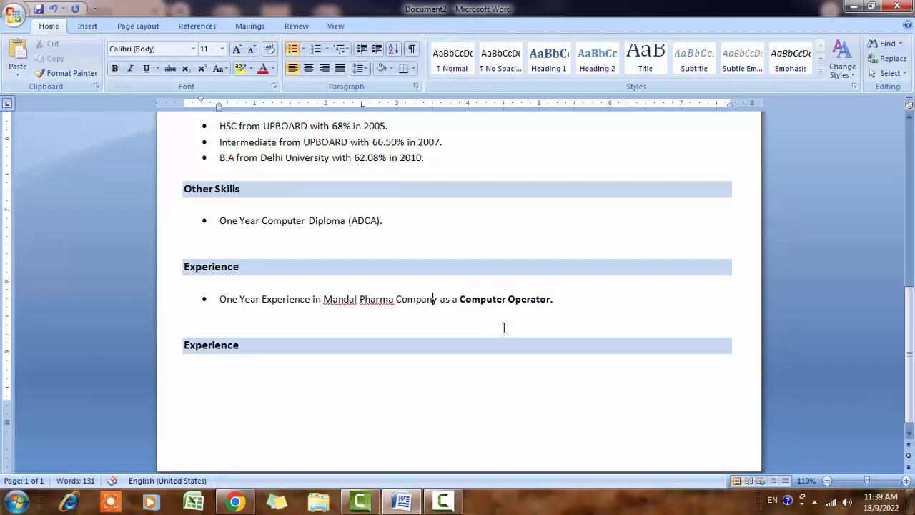
pyautogui.hotkey('shift', 'Left')
pyautogui.hotkey('shift', 'Left')
pyautogui.hotkey('shift', 'Left')
pyautogui.hotkey('shift', 'Left')
pyautogui.hotkey('shift', 'Left')
pyautogui.hotkey('shift', 'Left')
pyautogui.hotkey('shift', 'Left')
pyautogui.hotkey('shift', 'Left')
pyautogui.hotkey('shift', 'Left')
pyautogui.hotkey('shift', 'Left')
pyautogui.hotkey('shift', 'Left')
pyautogui.hotkey('shift', 'Left')
pyautogui.hotkey('shift', 'Left')
pyautogui.hotkey('shift', 'Left')
pyautogui.hotkey('shift', 'Left')
pyautogui.hotkey('shift', 'Left')
pyautogui.hotkey('shift', 'Left')
pyautogui.hotkey('shift', 'Left')
pyautogui.hotkey('shift', 'Left')
pyautogui.hotkey('shift', 'Left')
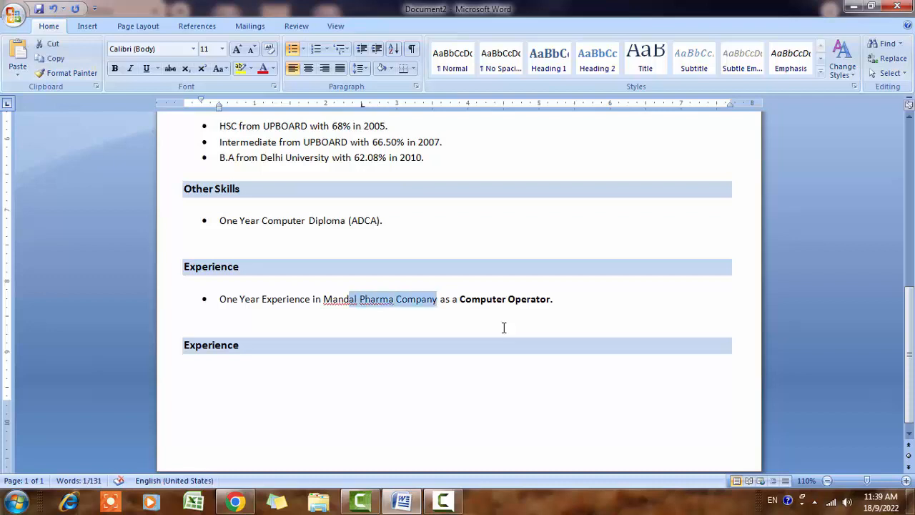
pyautogui.hotkey('shift', 'Left')
pyautogui.hotkey('ctrl', 'b')
pyautogui.click(570, 305)
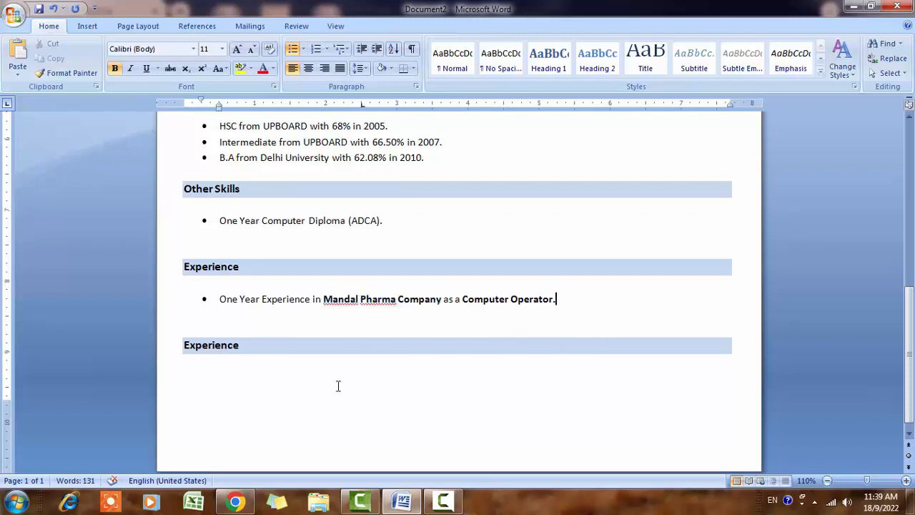
# - Rename the second Experience heading to 'Hobbies'
pyautogui.click(249, 350)
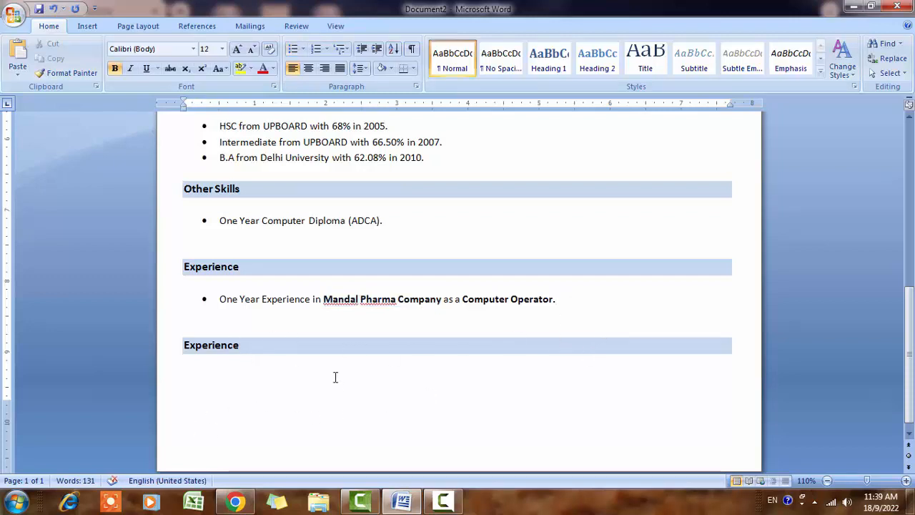
pyautogui.press('BackSpace')
pyautogui.press('BackSpace')
pyautogui.press('BackSpace')
pyautogui.press('BackSpace')
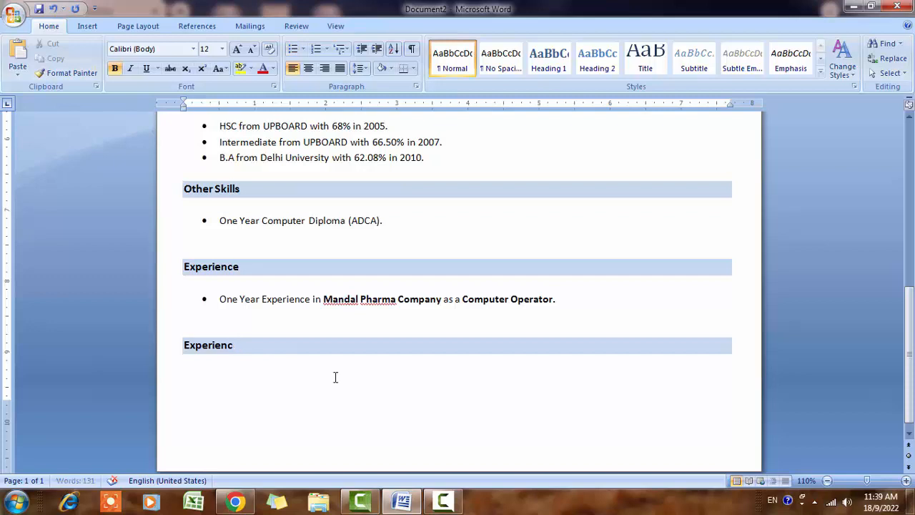
pyautogui.press('BackSpace')
pyautogui.press('BackSpace')
pyautogui.press('BackSpace')
pyautogui.press('BackSpace')
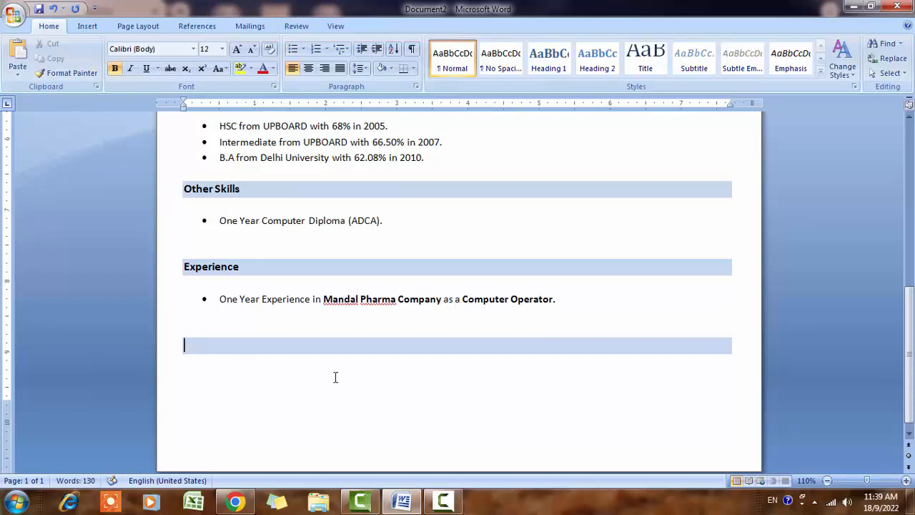
pyautogui.write('Hobbies')
# - Add a round bullet below Hobbies and start typing the hobbies line
pyautogui.click(231, 372)
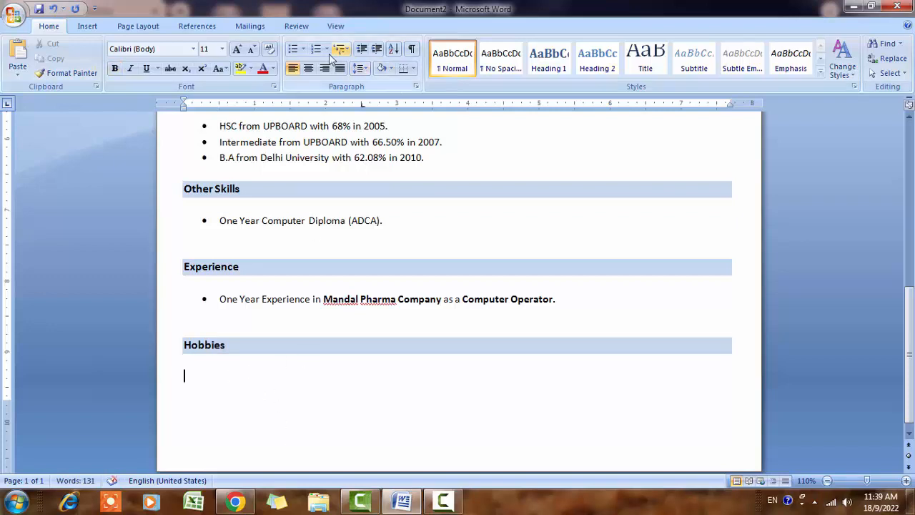
pyautogui.click(303, 48)
pyautogui.click(349, 143)
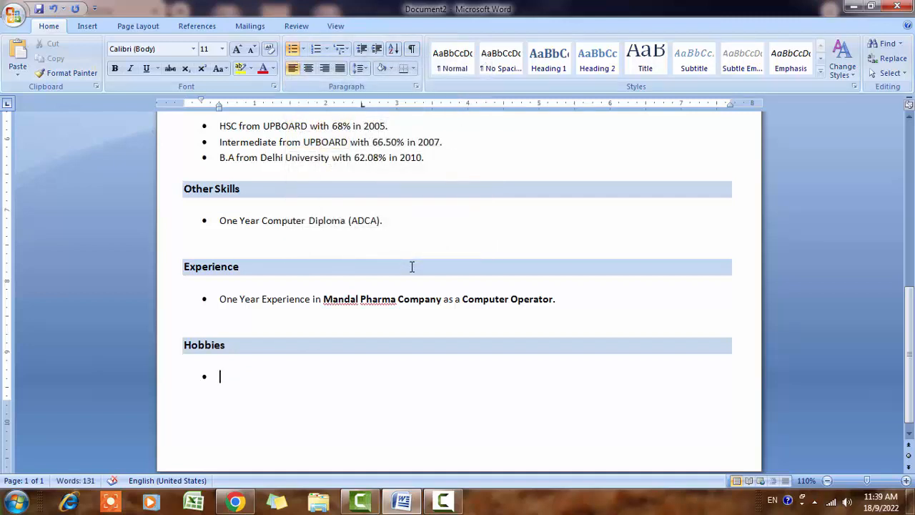
pyautogui.write('pl')
pyautogui.press('BackSpace')
pyautogui.press('BackSpace')
pyautogui.write('Pla')
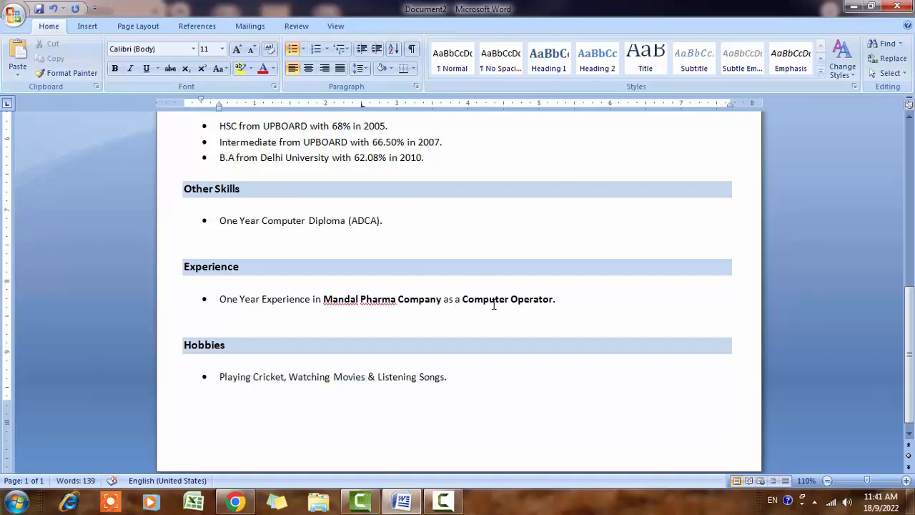
pyautogui.scroll(-1, 493, 299)
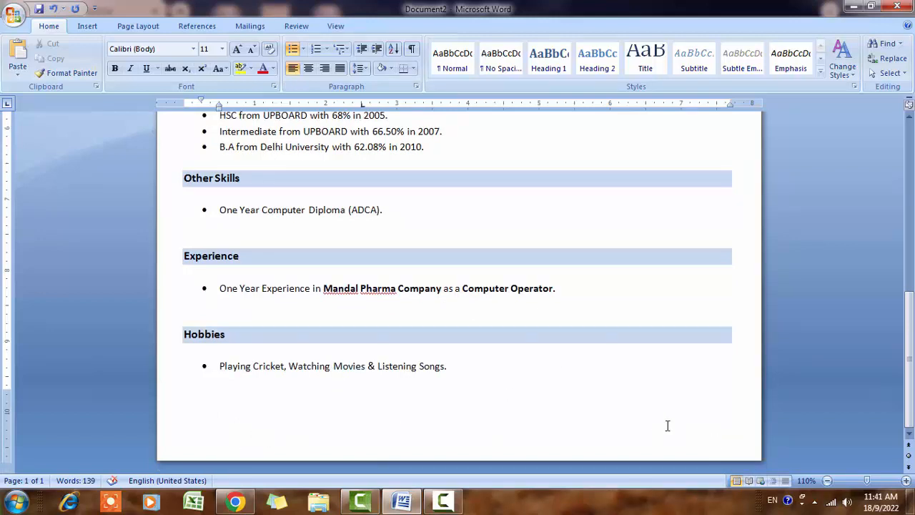
# - Start an unbulleted line at the left margin and begin the declaration with 'I'
pyautogui.press('Return')
pyautogui.press('BackSpace')
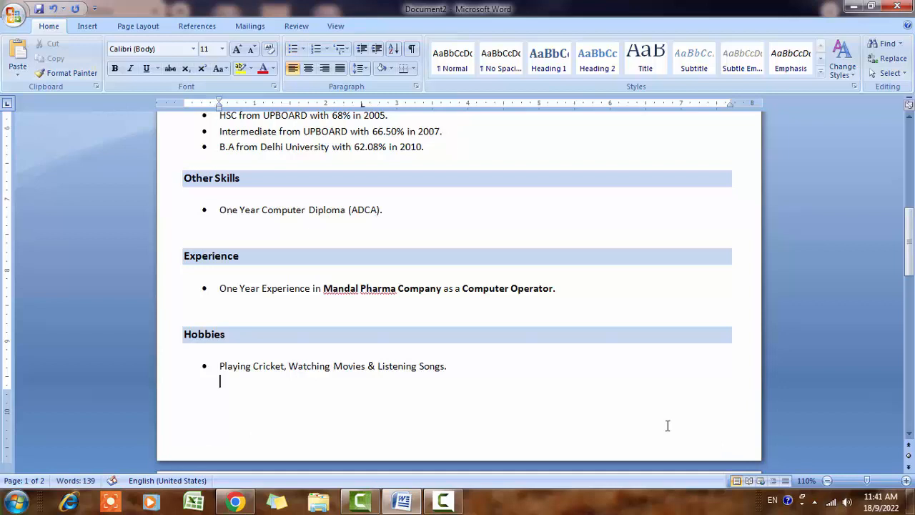
pyautogui.press('BackSpace')
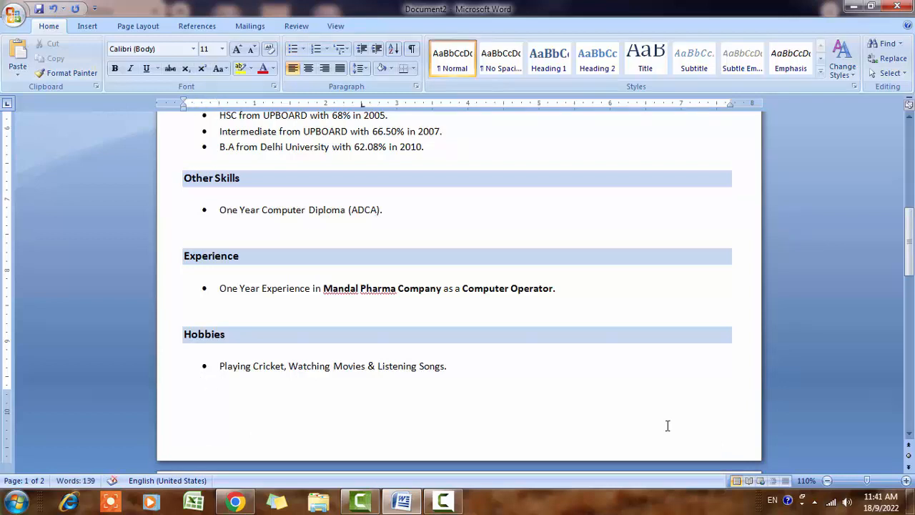
pyautogui.scroll(-2, 667, 425)
pyautogui.scroll(-5, 424, 290)
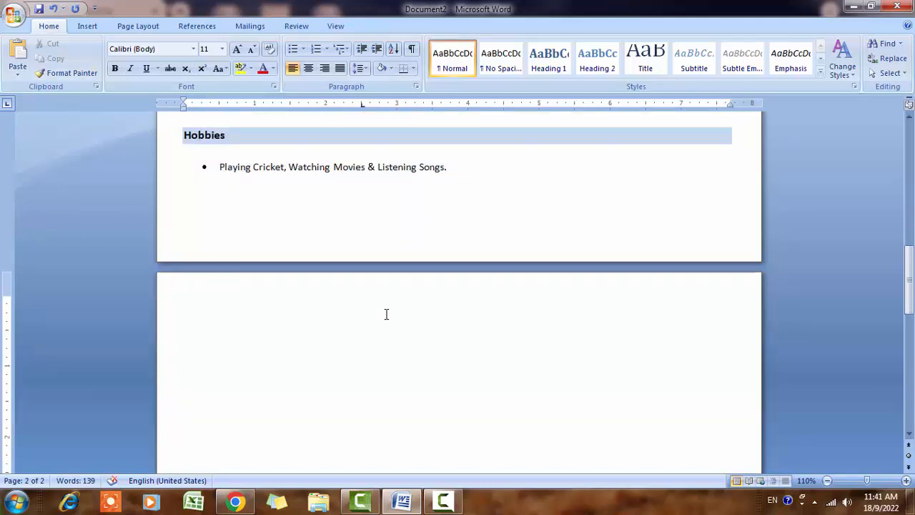
pyautogui.write('I')
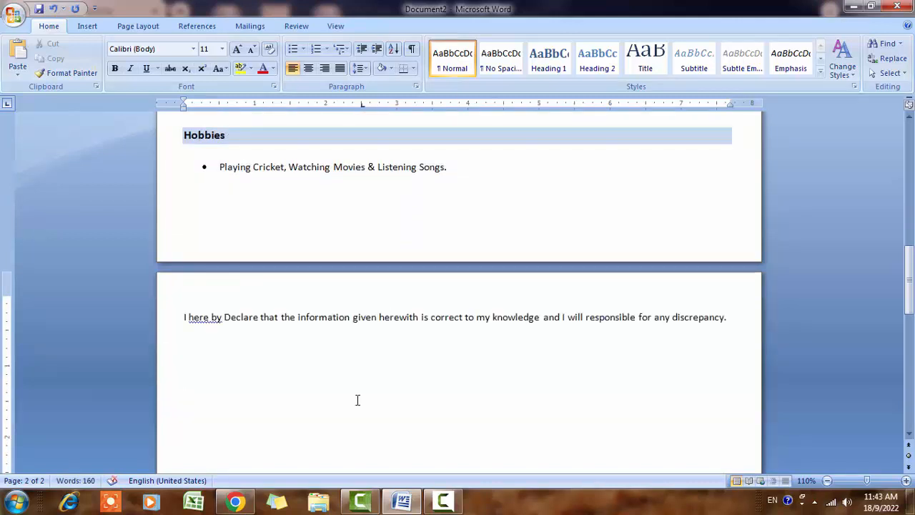
# - Add a dotted 'Date' line with the applicant's name in brackets tabbed to the right
pyautogui.write('Date,,')
pyautogui.press('BackSpace')
pyautogui.press('BackSpace')
pyautogui.press('BackSpace')
pyautogui.write('e.............................')
pyautogui.press('Tab')
pyautogui.press('Tab')
pyautogui.press('Tab')
pyautogui.press('Tab')
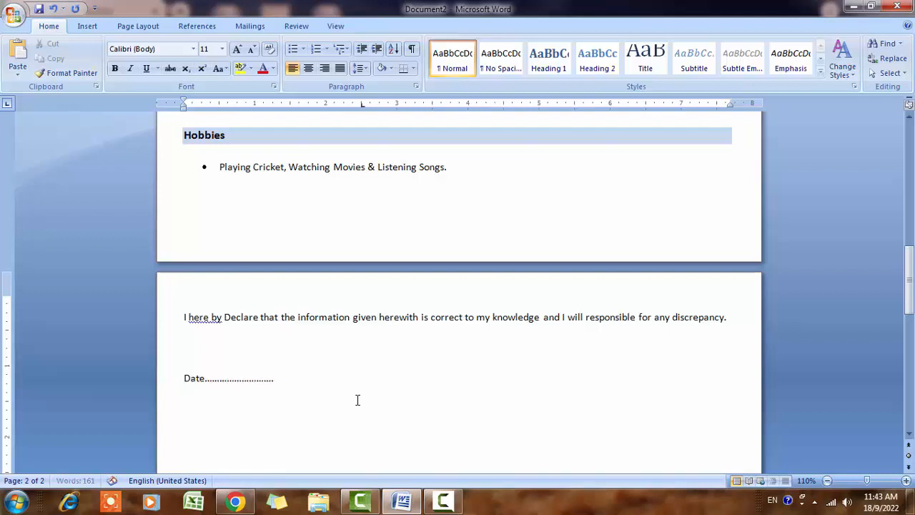
pyautogui.press('Tab')
pyautogui.press('Tab')
pyautogui.press('Tab')
pyautogui.press('Tab')
pyautogui.press('Tab')
pyautogui.press('Tab')
pyautogui.press('BackSpace')
pyautogui.press('BackSpace')
pyautogui.press('BackSpace')
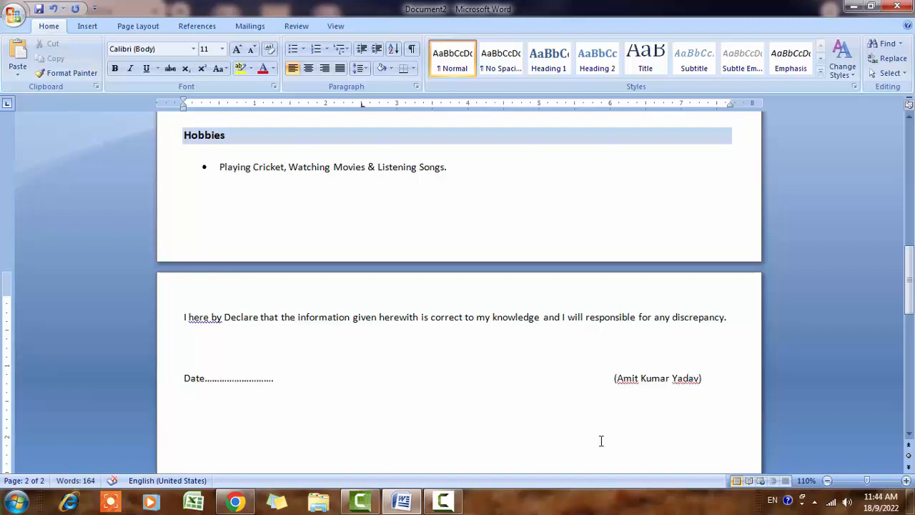
pyautogui.press('Up')
pyautogui.scroll(7, 507, 362)
pyautogui.scroll(7, 506, 362)
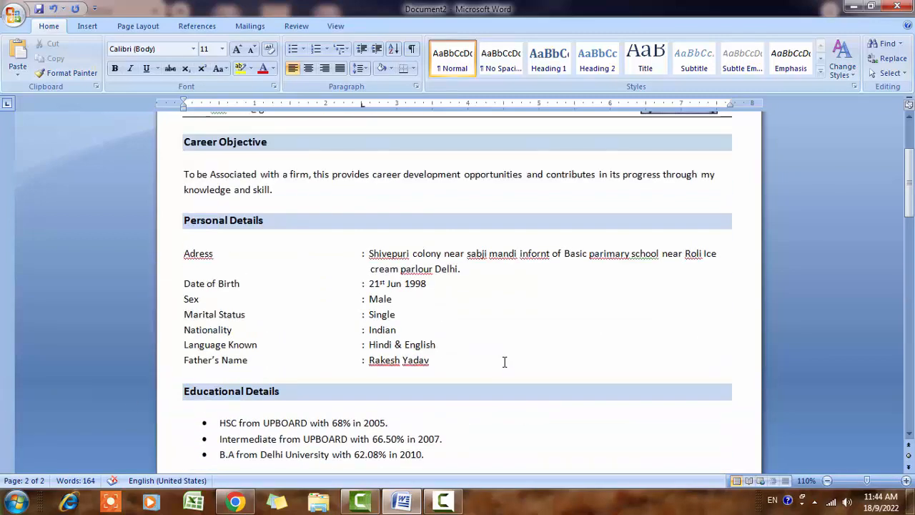
pyautogui.keyDown('ctrl'); pyautogui.scroll(-4, 503, 362); pyautogui.keyUp('ctrl')
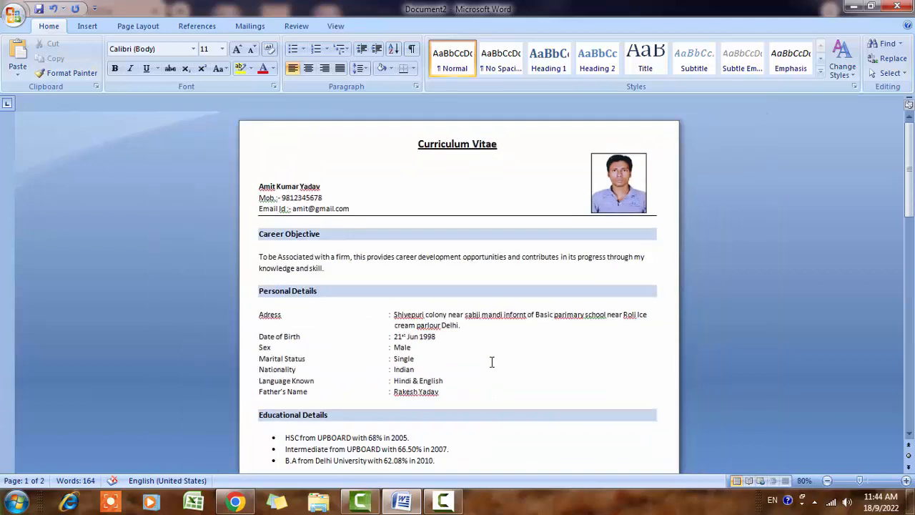
pyautogui.scroll(-2, 302, 305)
pyautogui.scroll(-3, 353, 328)
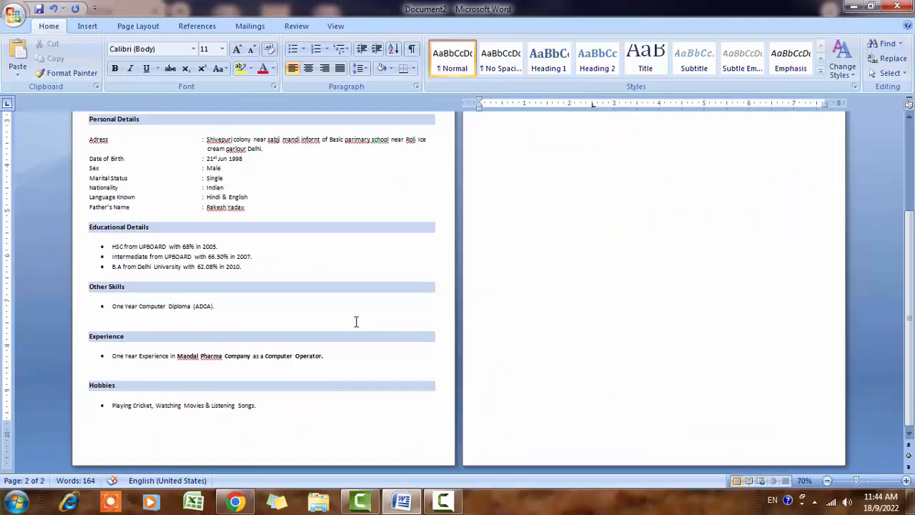
pyautogui.keyDown('ctrl'); pyautogui.scroll(-2, 367, 326); pyautogui.keyUp('ctrl')
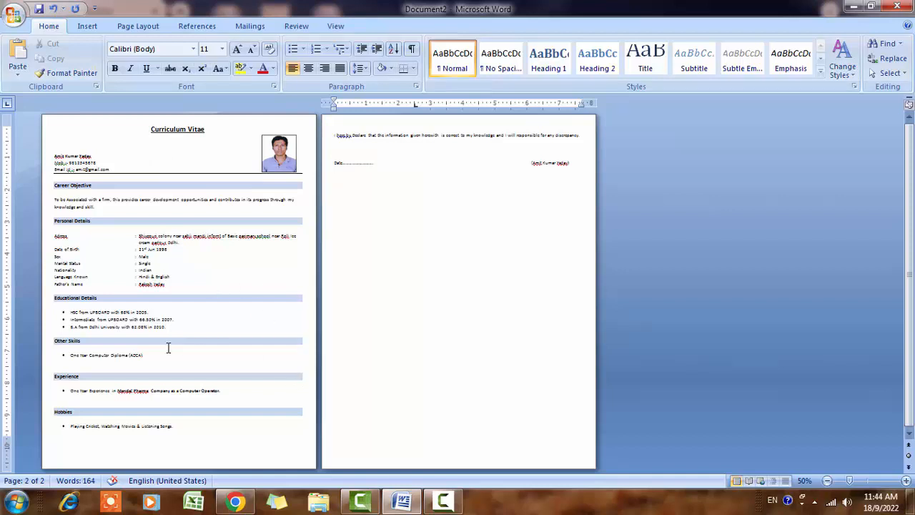
pyautogui.scroll(1, 168, 348)
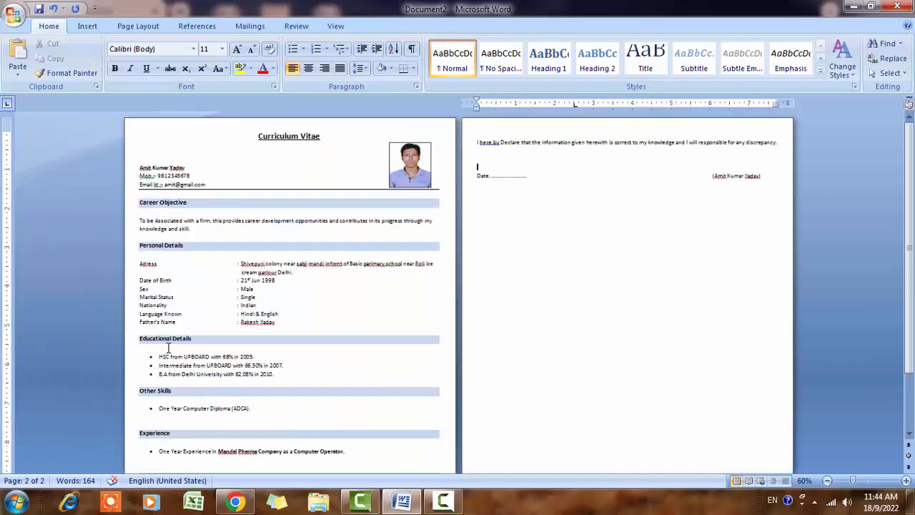
pyautogui.scroll(3, 169, 348)
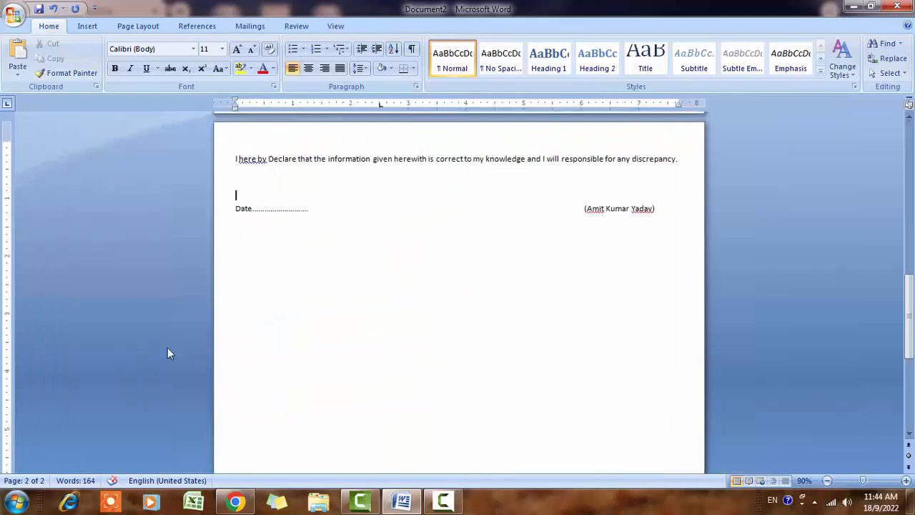
pyautogui.scroll(4, 431, 299)
pyautogui.scroll(12, 431, 298)
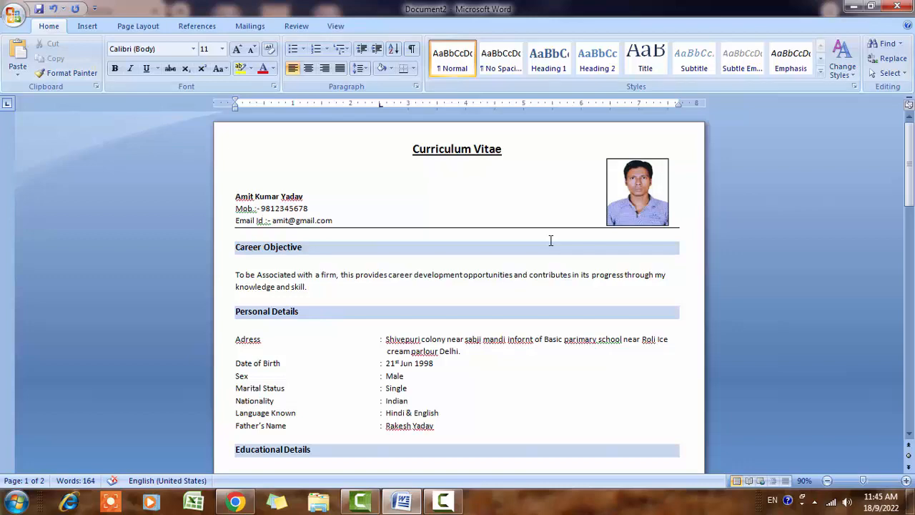
pyautogui.scroll(-15, 584, 364)
pyautogui.scroll(7, 607, 281)
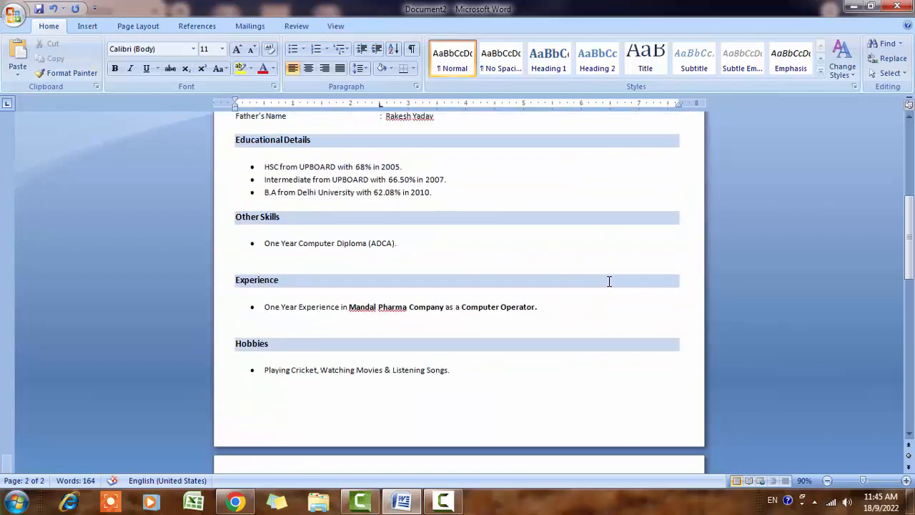
pyautogui.scroll(8, 607, 281)
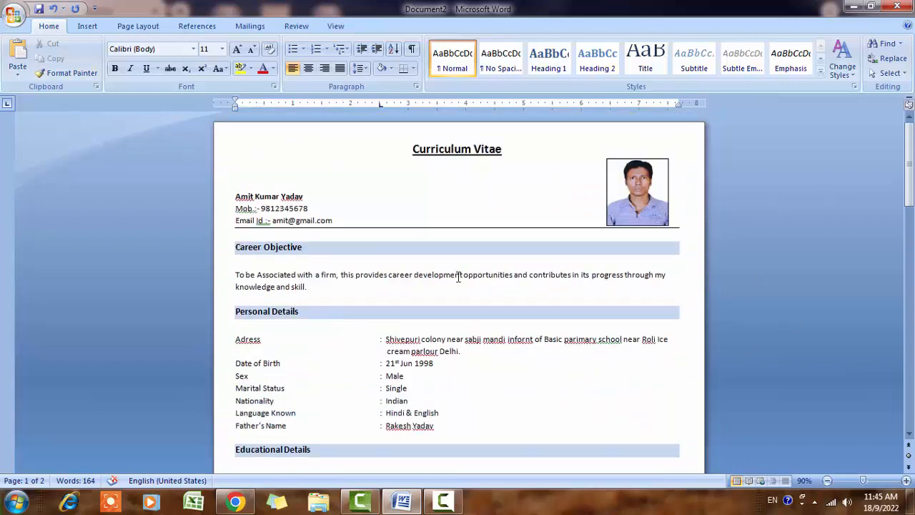